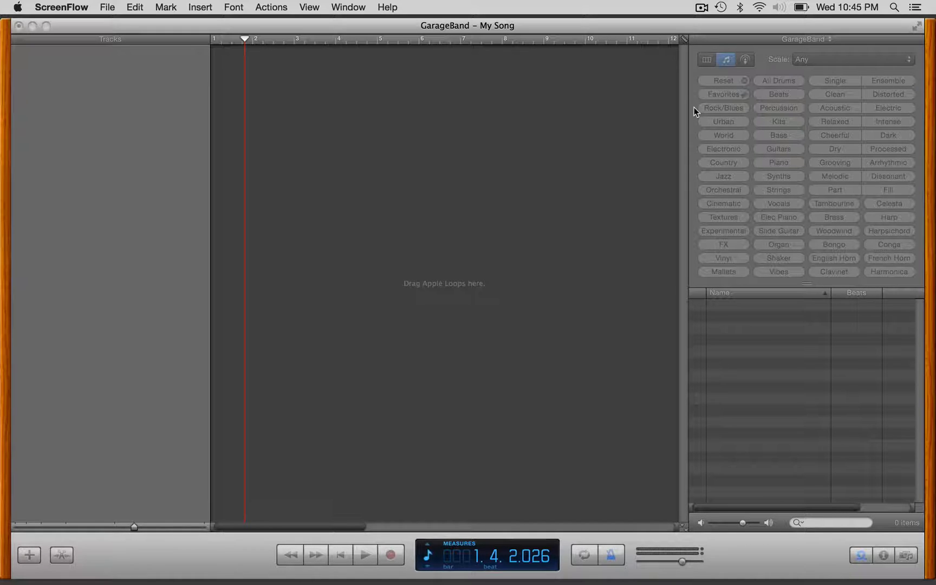
- Filter the loop browser to Synths and look through the listed loops
left_click(694, 107)
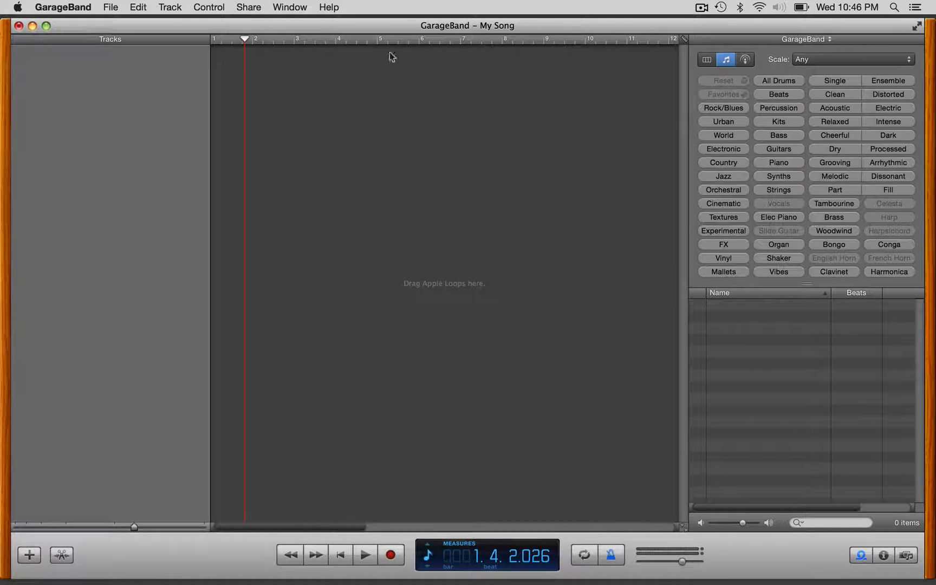
left_click(217, 8)
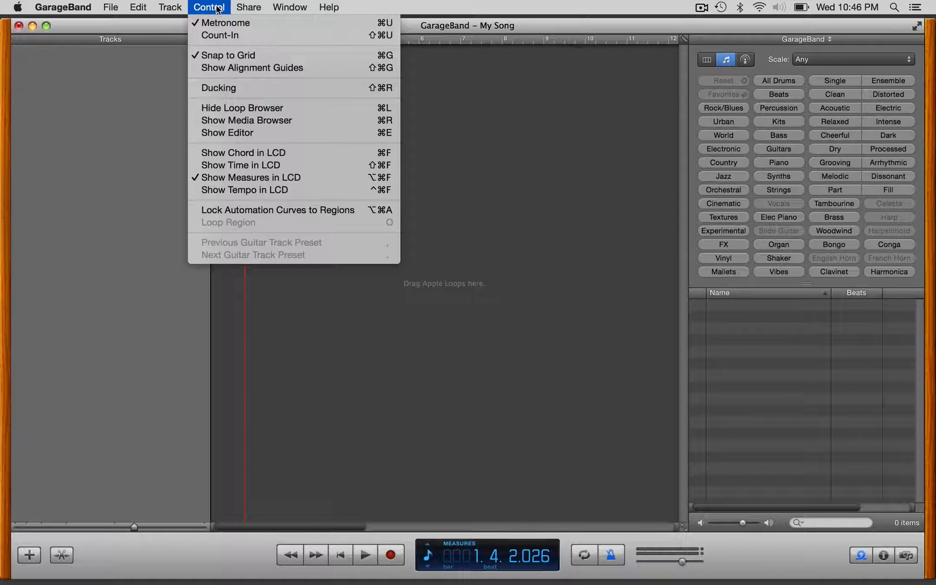
left_click(481, 108)
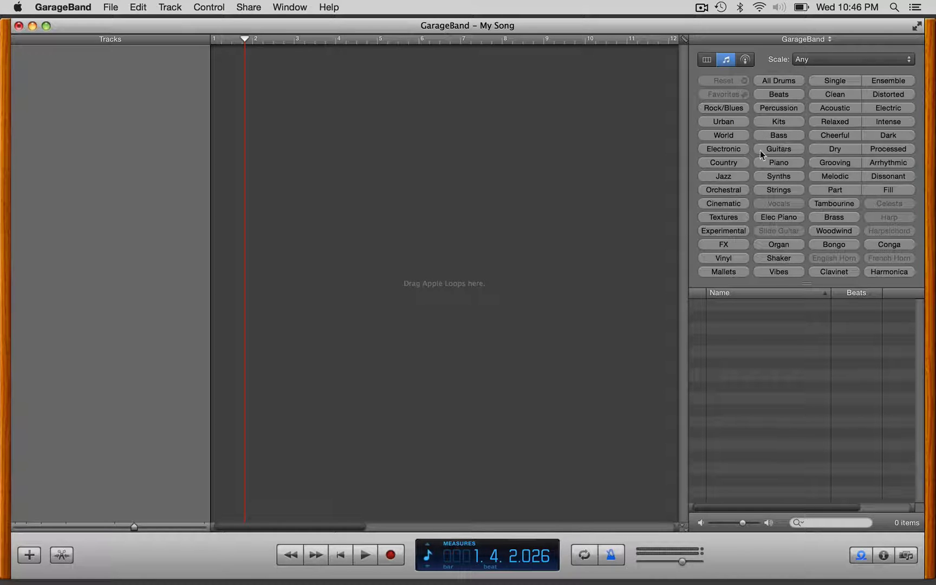
left_click(775, 177)
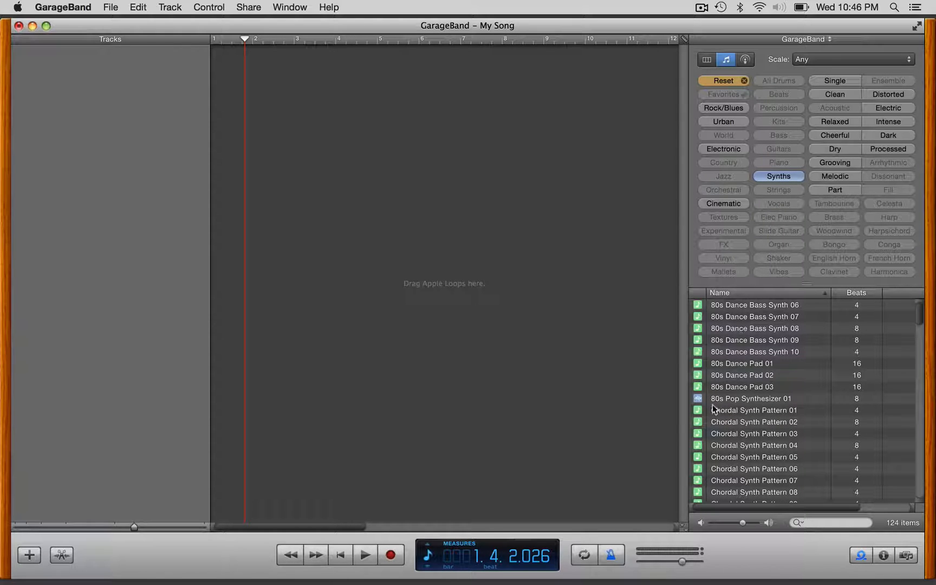
scroll(770, 410, "down", 12)
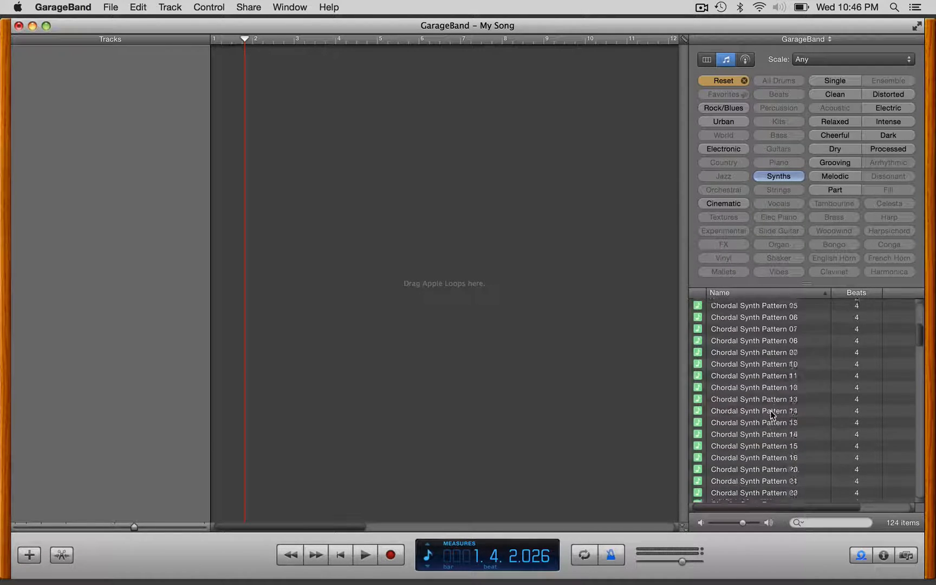
scroll(770, 410, "down", 15)
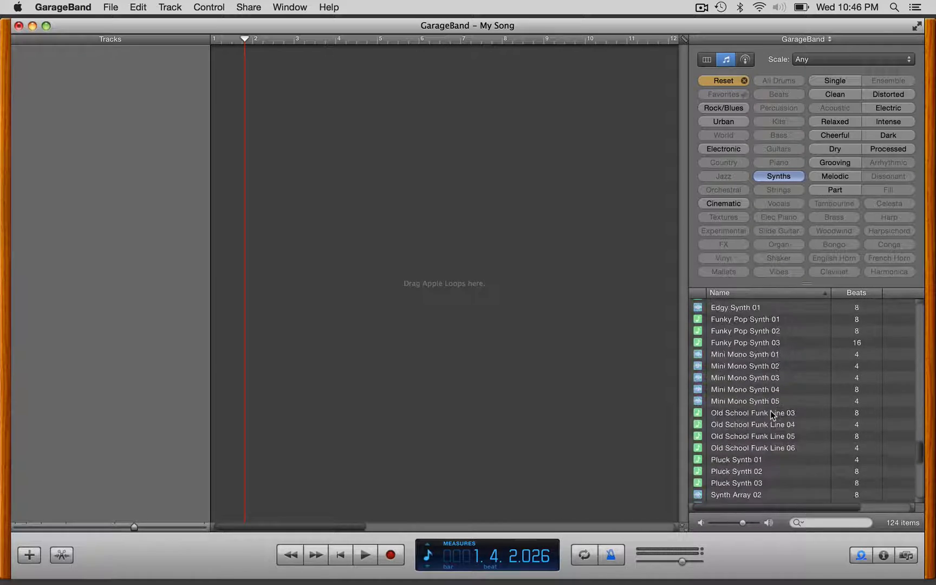
scroll(770, 410, "up", 12)
scroll(770, 410, "up", 15)
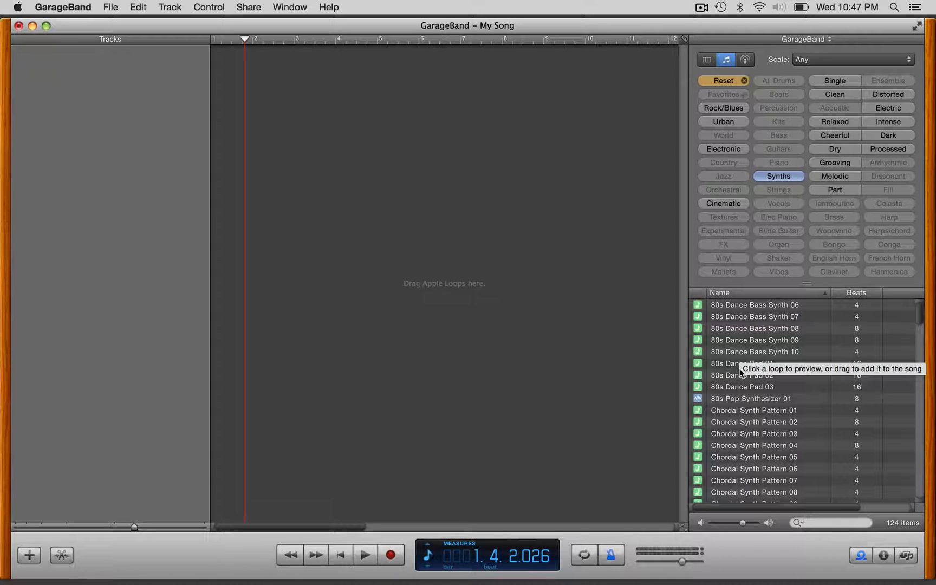
- Preview Chordal Synth Pattern 02 and Chordal Synth Pattern 19, and place Chordal Synth Pattern 19 at measure 1 of the empty timeline
left_click(727, 422)
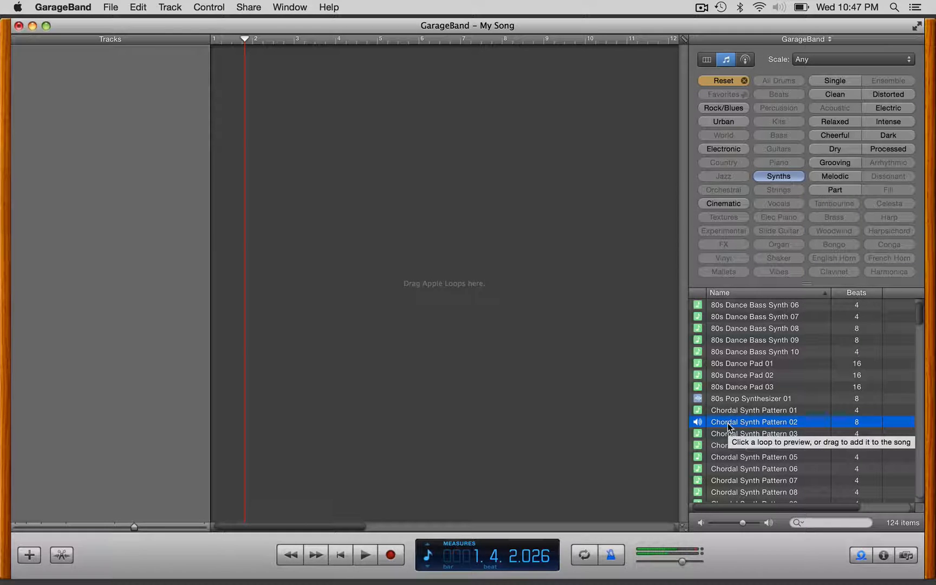
left_click(728, 424)
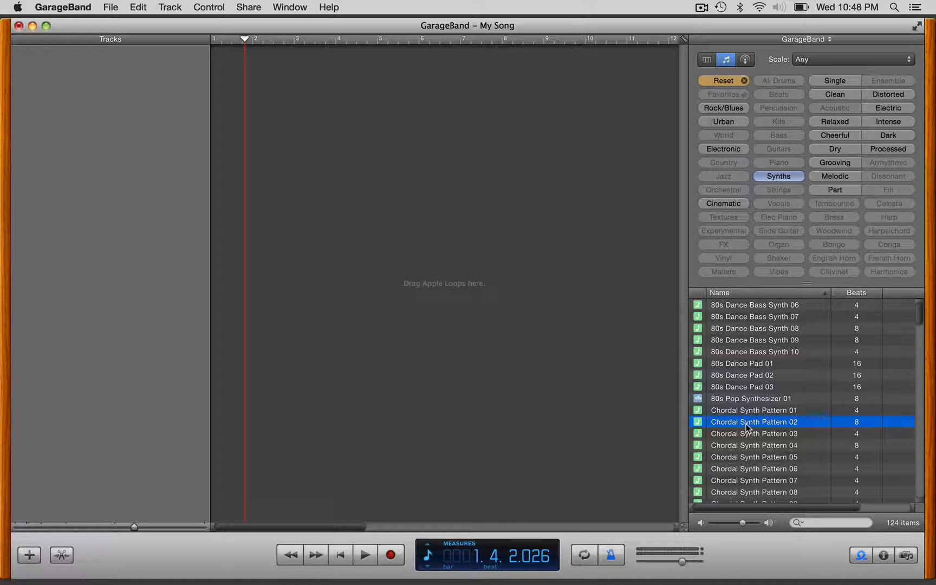
scroll(747, 427, "down", 5)
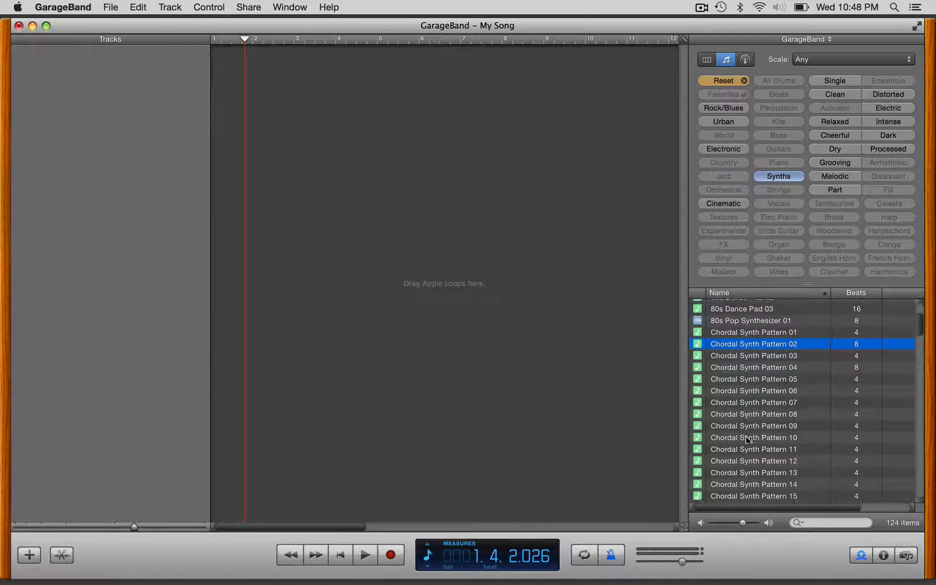
scroll(746, 439, "down", 2)
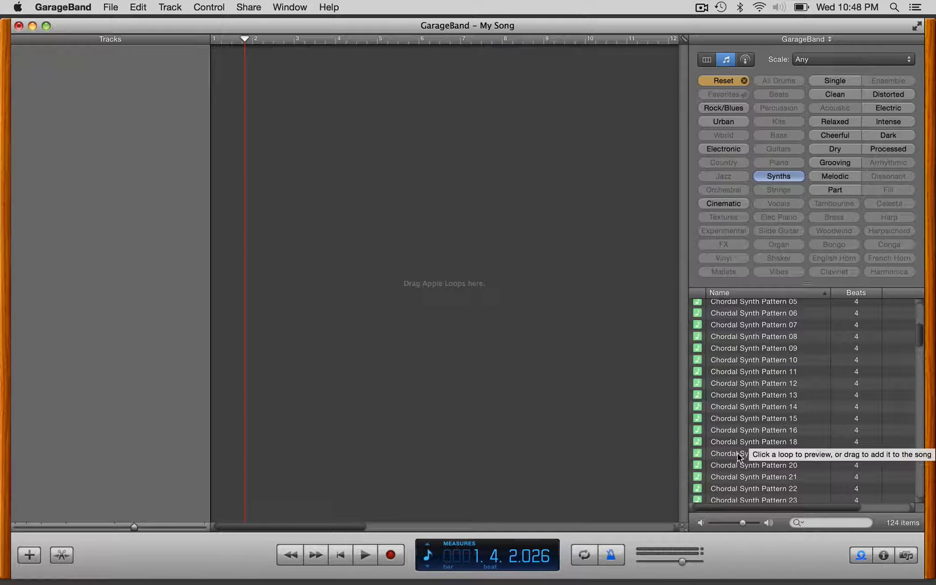
left_click(733, 456)
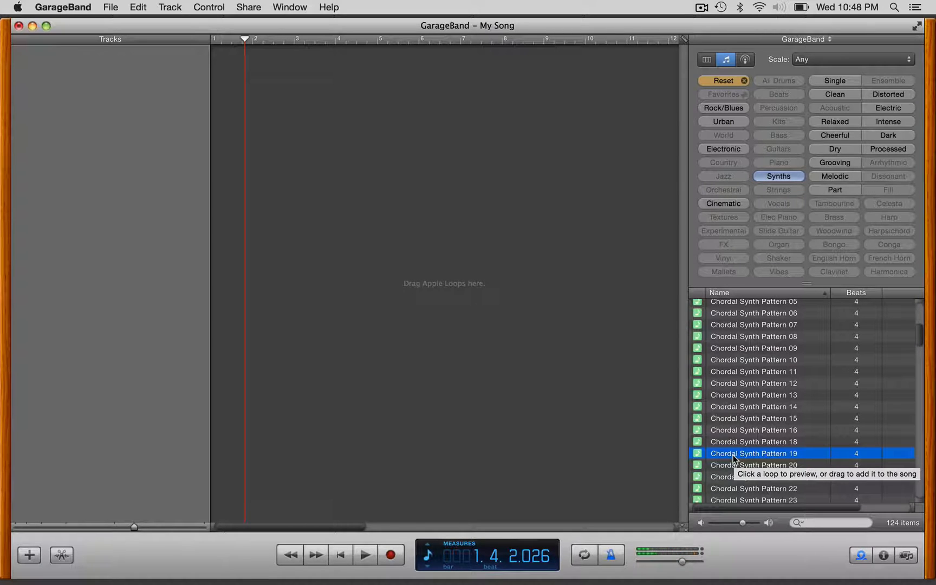
left_click_drag(733, 455, 224, 106)
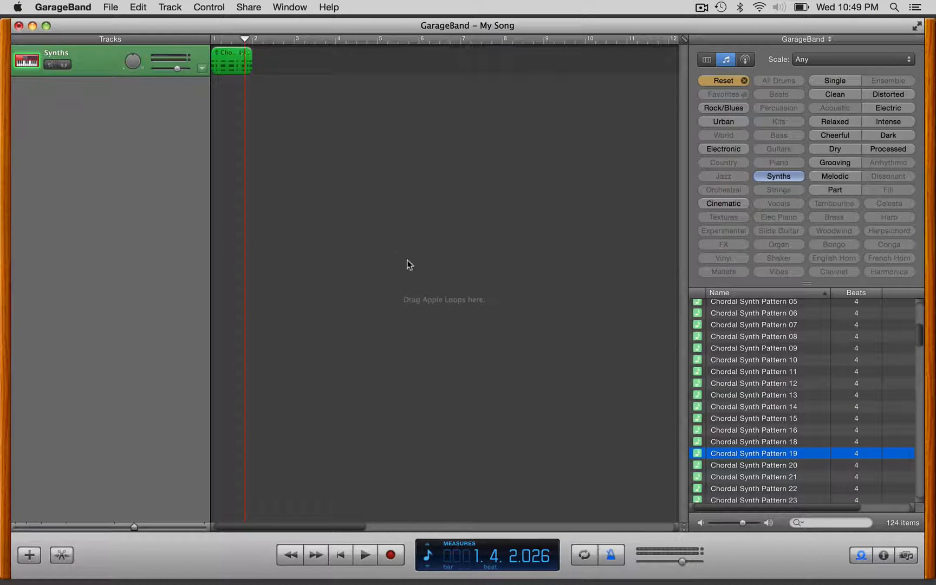
scroll(794, 389, "down", 6)
scroll(794, 388, "up", 2)
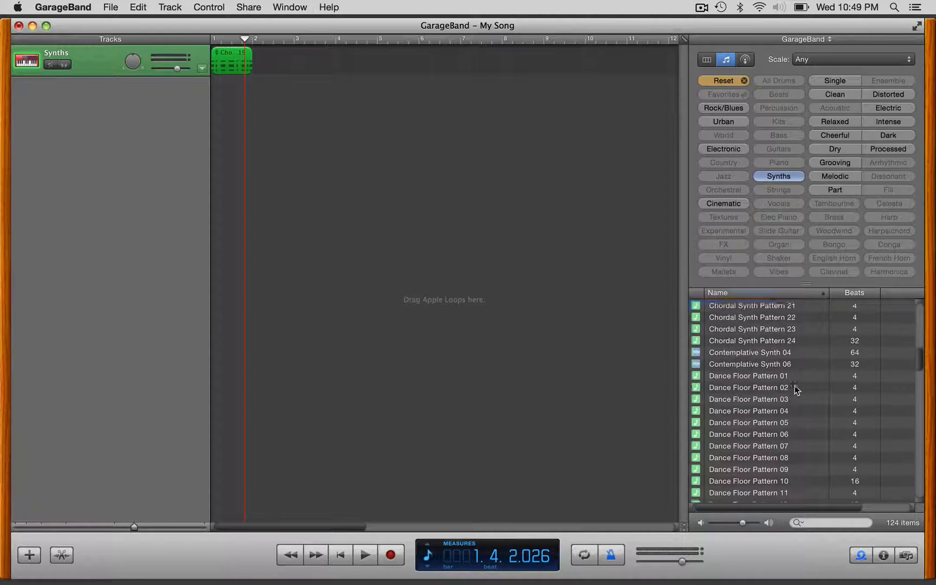
scroll(795, 388, "up", 2)
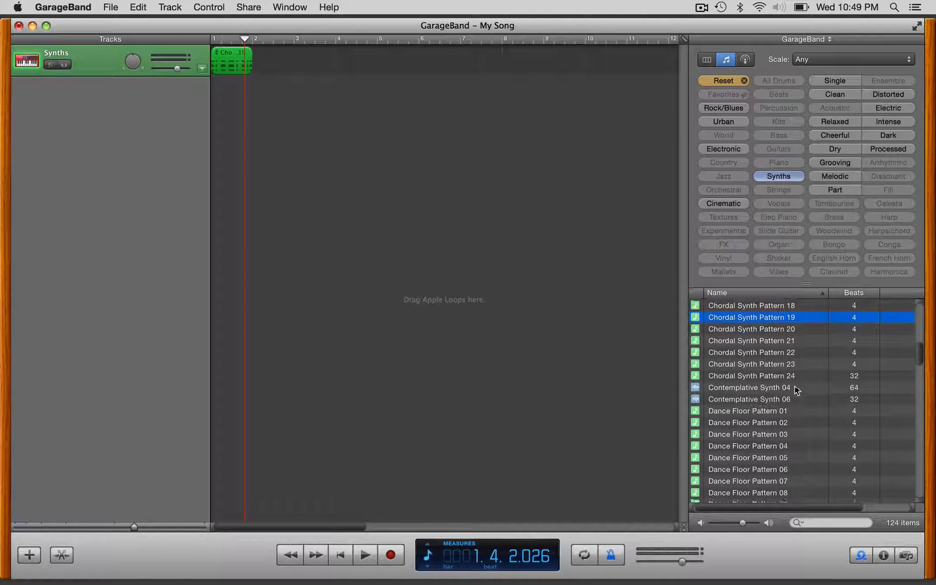
scroll(795, 385, "up", 1)
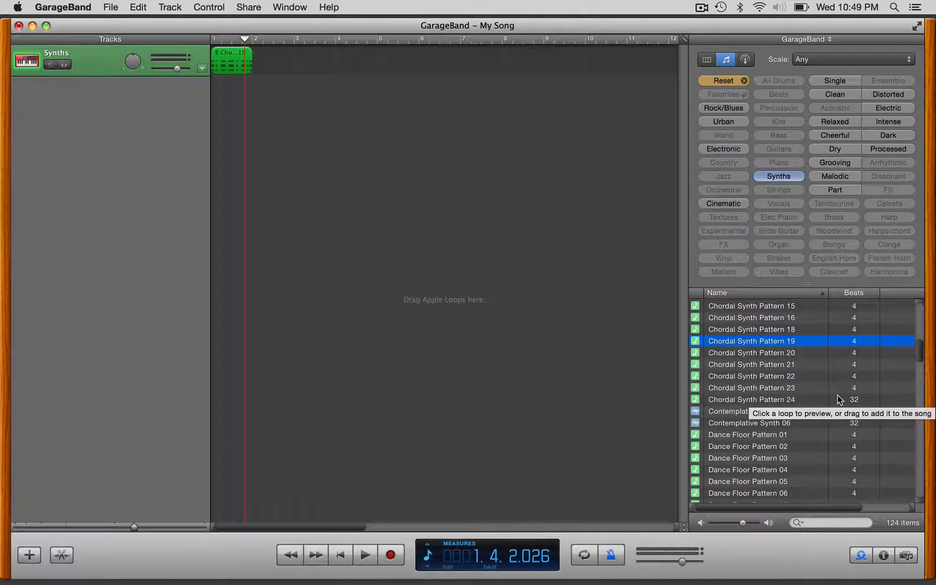
scroll(837, 399, "up", 2)
scroll(838, 400, "up", 1)
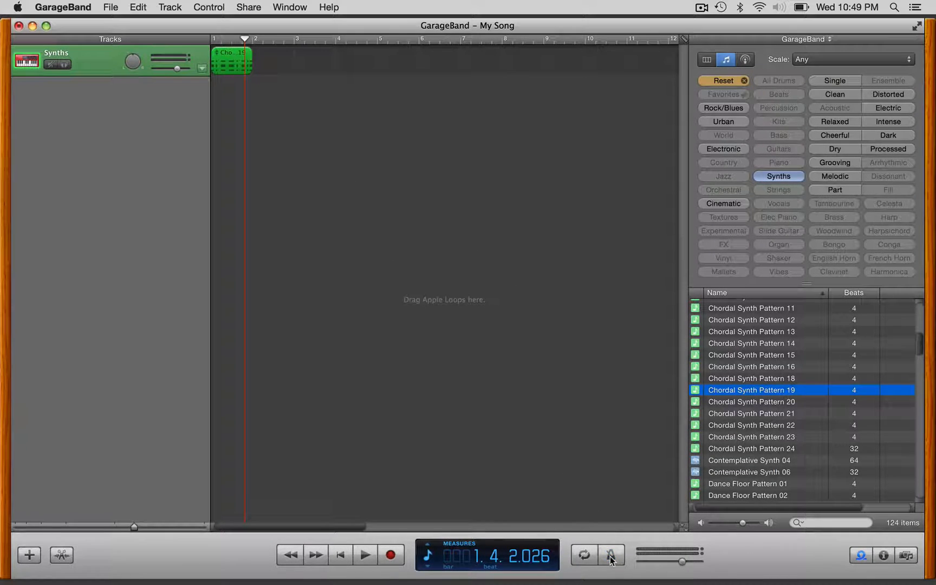
- Turn on the cycle region, shorten it to the first measure only, and play the chordal loop
left_click(585, 556)
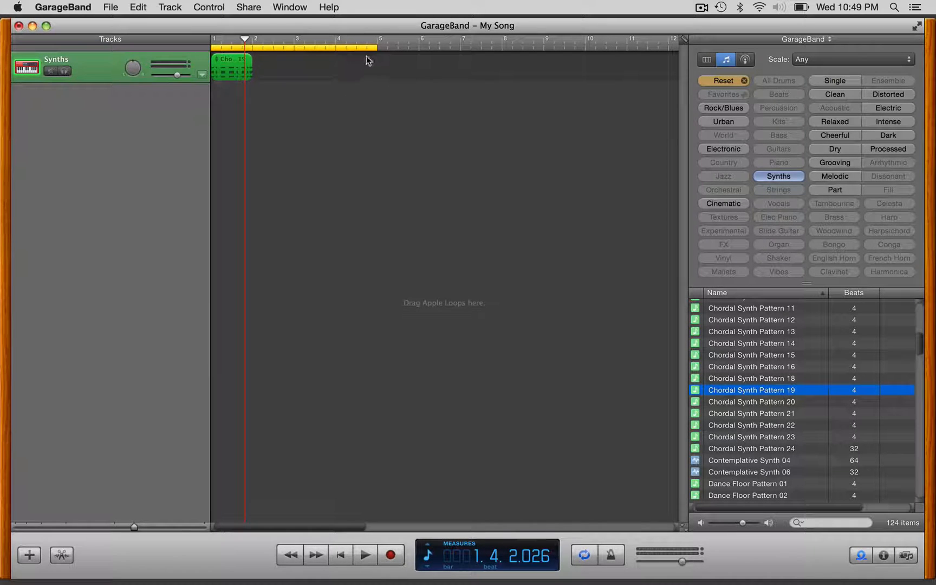
left_click_drag(378, 47, 254, 64)
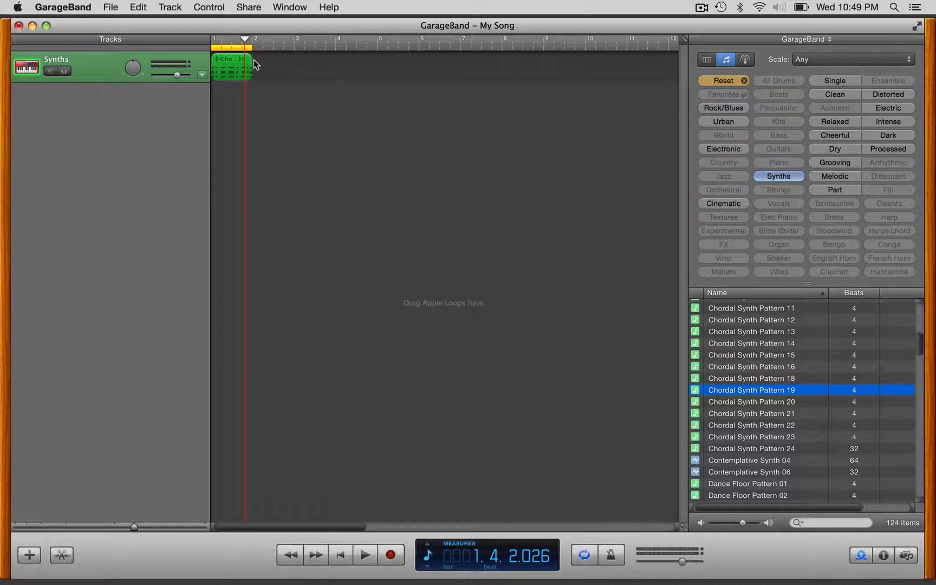
key("space")
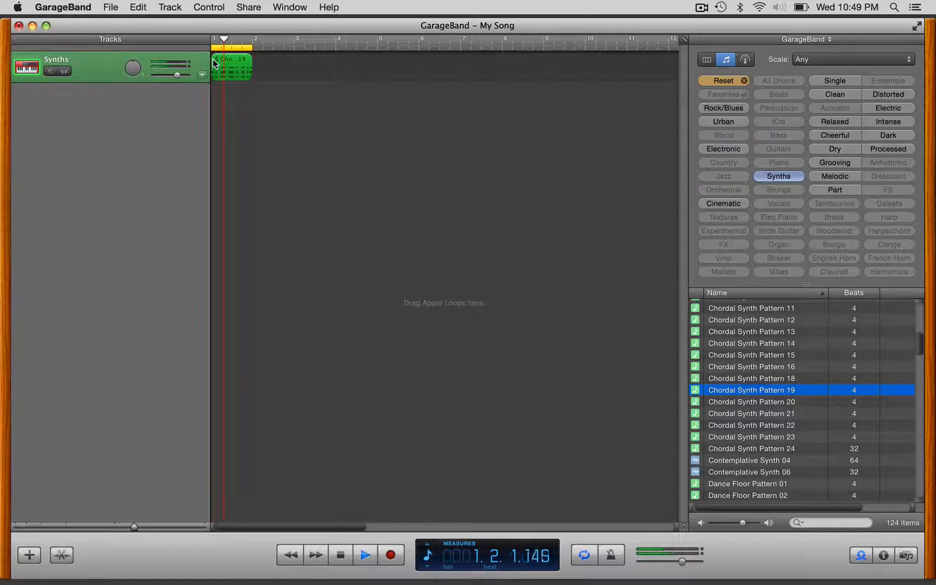
key("space")
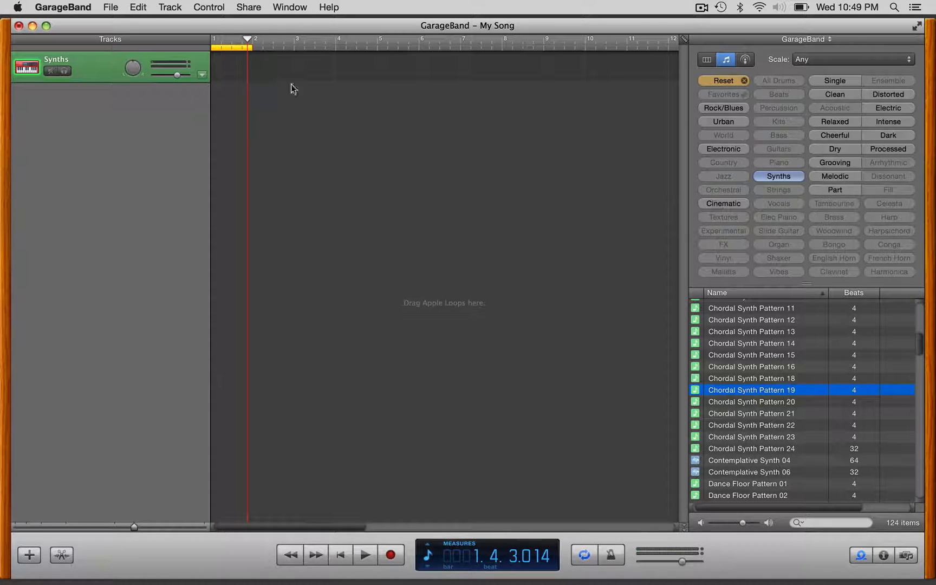
- Preview Dance Floor Pattern 19 and place it at measure 1 on the Synths track
key("ctrl+Up")
left_click(825, 439)
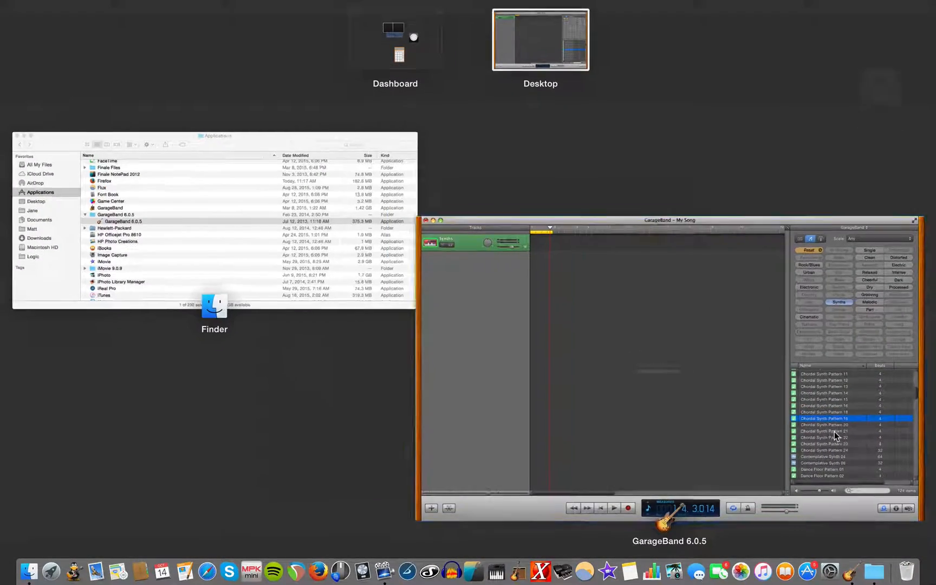
scroll(788, 424, "down", 3)
scroll(788, 424, "down", 6)
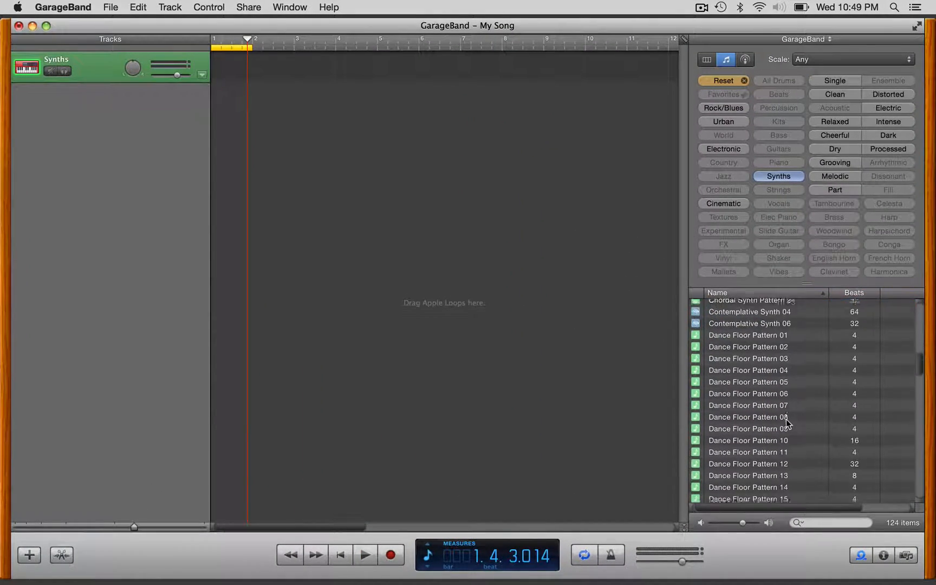
left_click(771, 413)
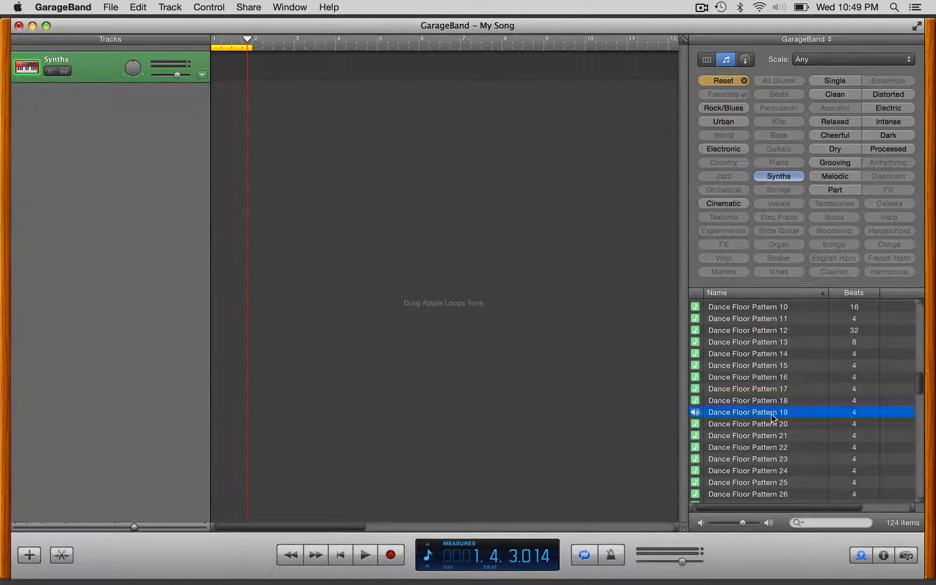
left_click_drag(771, 414, 226, 67)
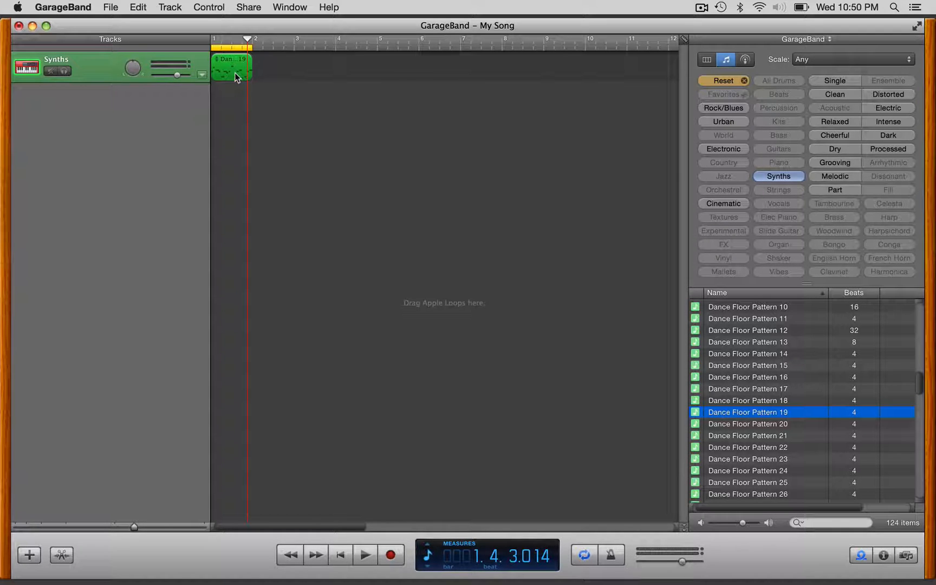
- Open the Dance Floor Pattern 19 region in the piano roll, enlarged to show the whole measure, and play it
double_click(235, 73)
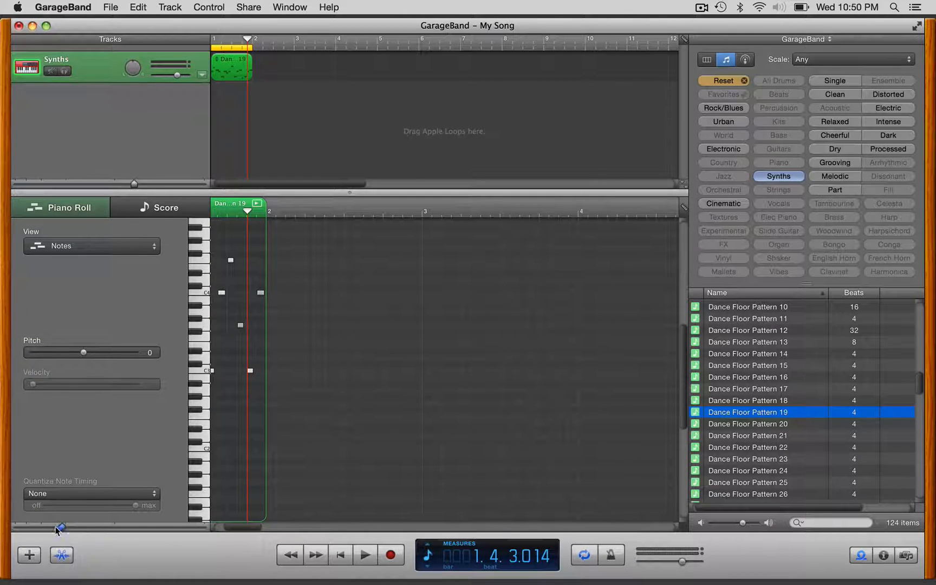
left_click_drag(55, 527, 120, 524)
left_click_drag(248, 527, 191, 527)
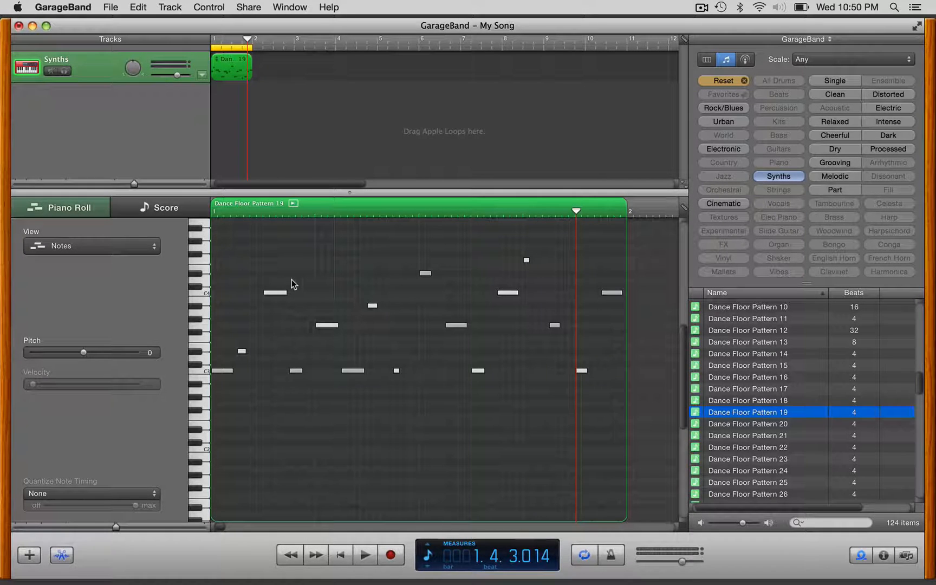
key("space")
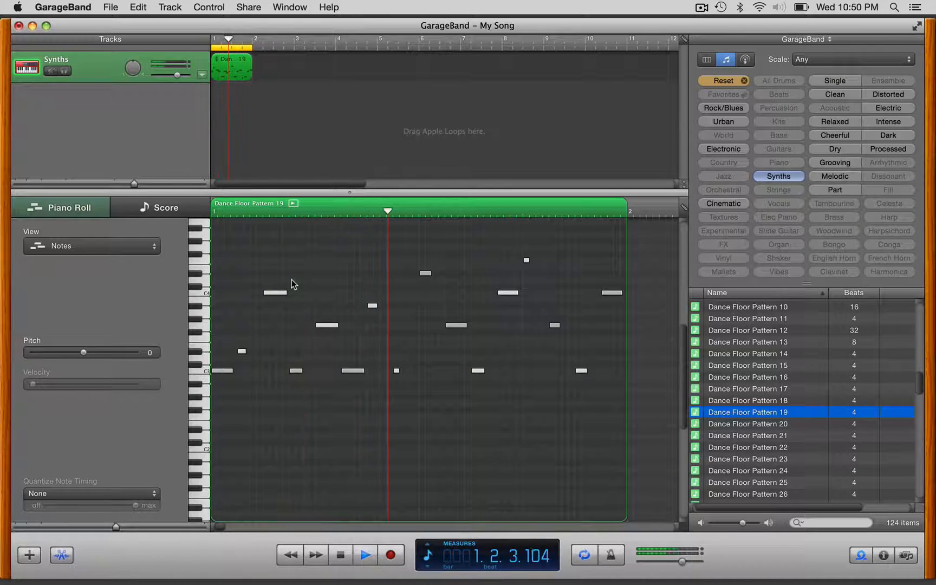
key("space")
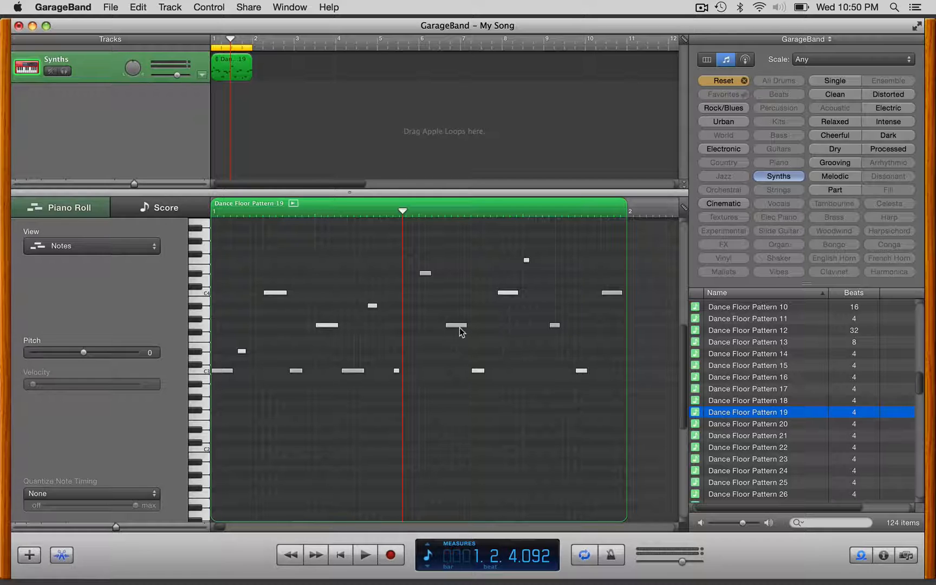
- Raise the note just after beat 3 by one semitone, lower the C3 note following it by two semitones, and play the result
left_click_drag(459, 327, 458, 320)
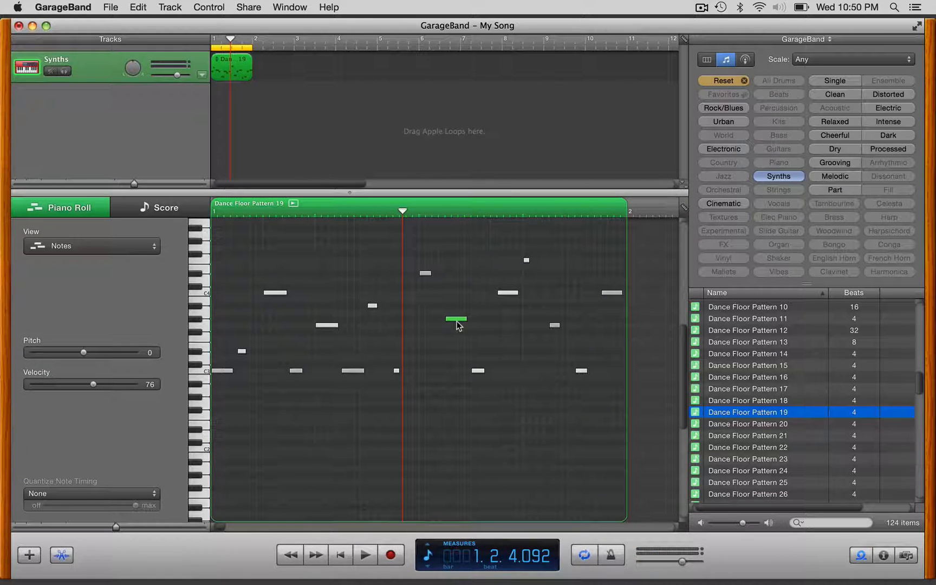
left_click(481, 373)
left_click_drag(477, 371, 477, 383)
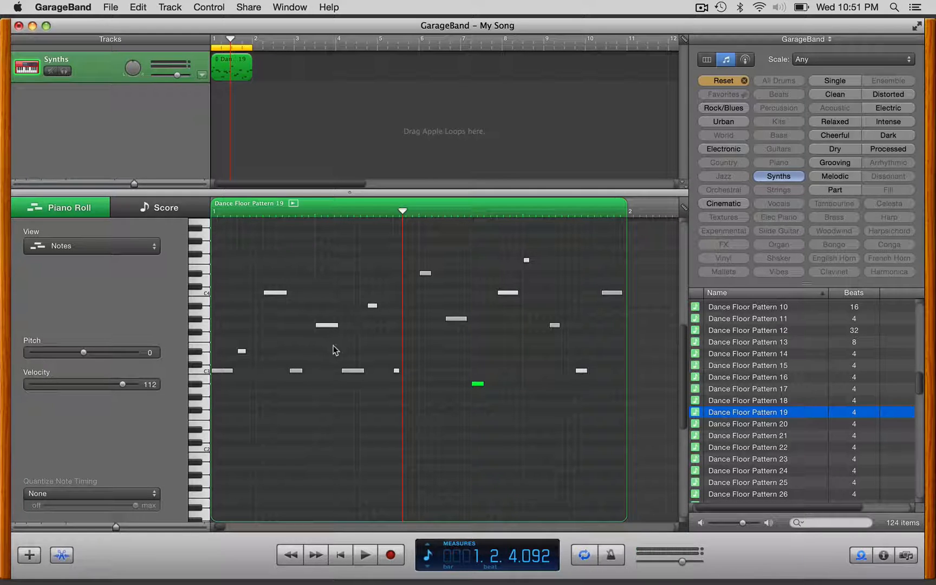
key("space")
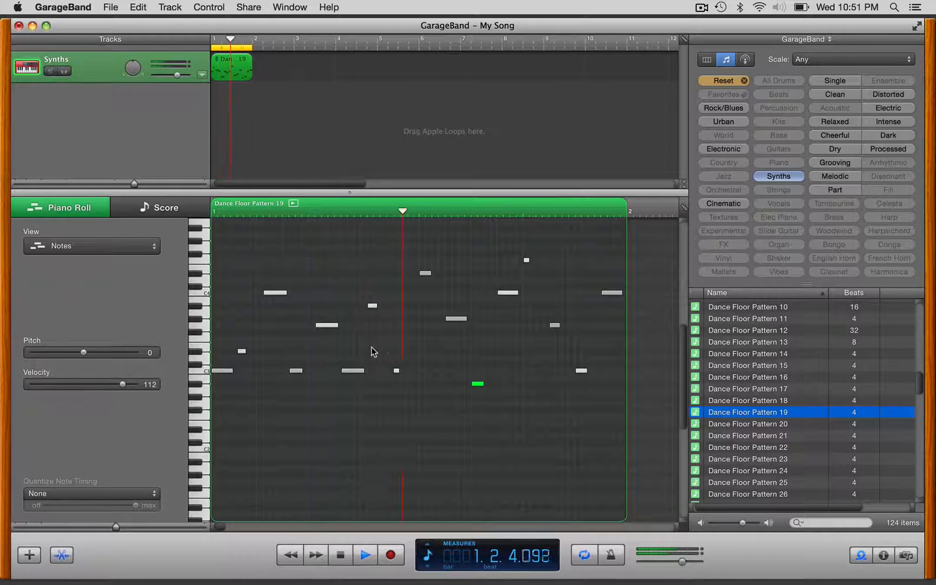
key("space")
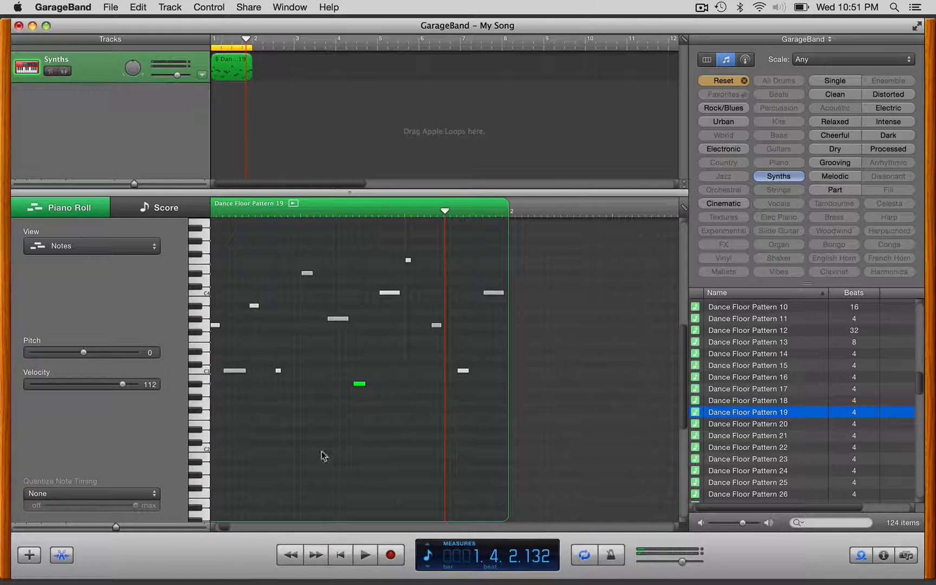
- Draw four ascending notes above C4 in the region, starting within beat 2: one short note and three longer ones
scroll(322, 451, "right", 8)
scroll(322, 451, "left", 12)
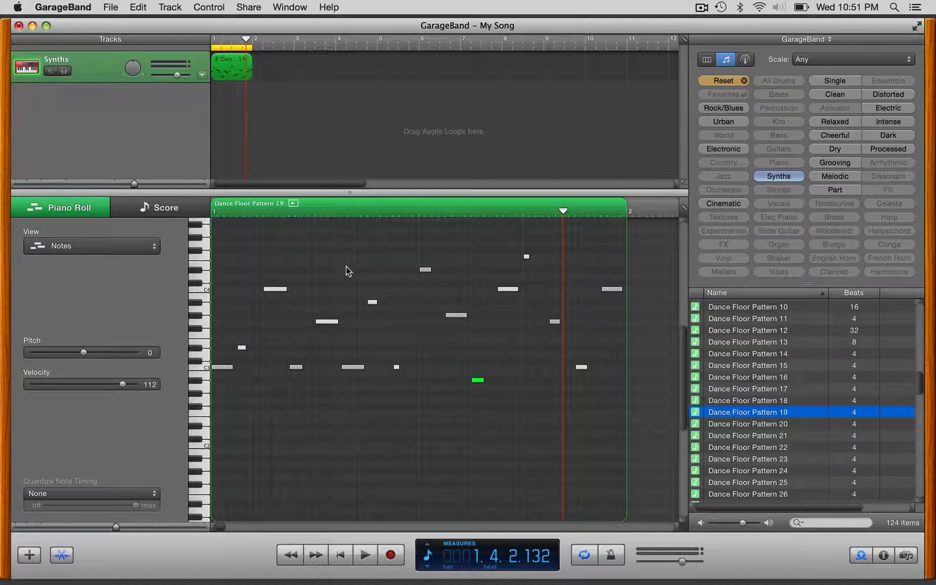
mouse_move(347, 269)
left_mouse_down()
mouse_move(452, 269)
mouse_move(354, 275)
left_mouse_up()
left_click(361, 256)
left_click(374, 243)
left_click(407, 231)
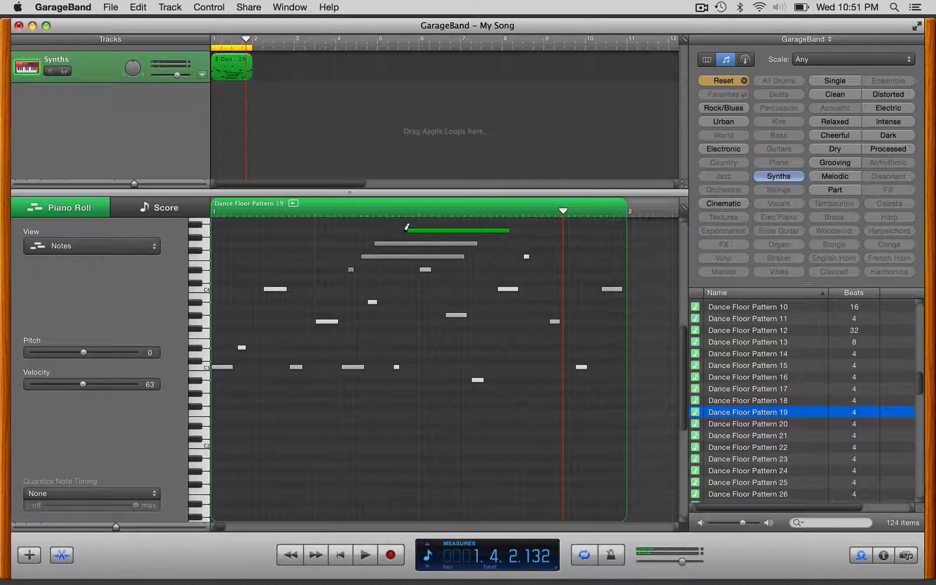
- Draw four more long notes within beat 2, one extending the highest note earlier and three below C4, and play the region
left_click(392, 231)
left_click(392, 295)
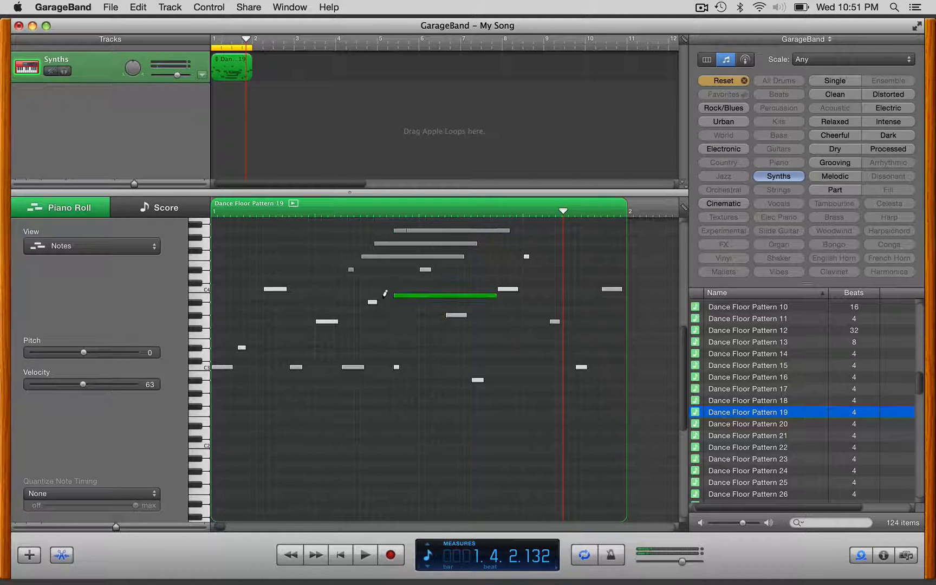
left_click(382, 327)
left_click(370, 340)
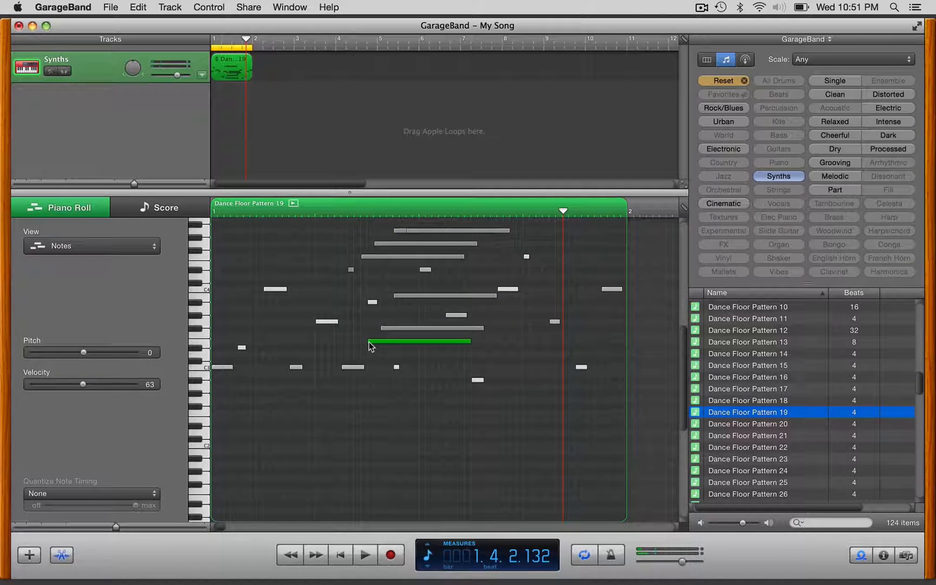
key("space")
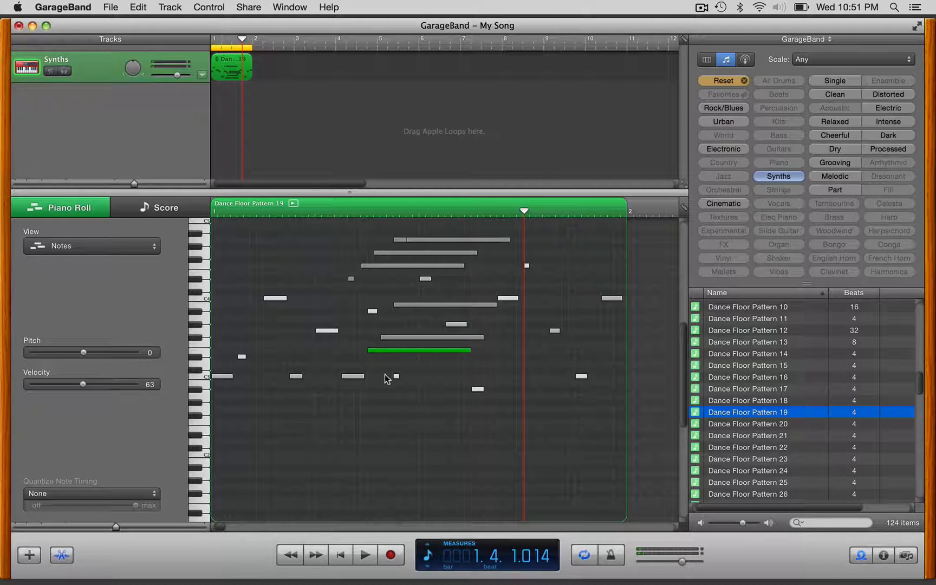
- Undo all the notes drawn in the Dance Floor Pattern 19 region so only the loop's own notes remain
key("Delete")
key("super+z")
key("super+z")
key("super+z")
key("super+z")
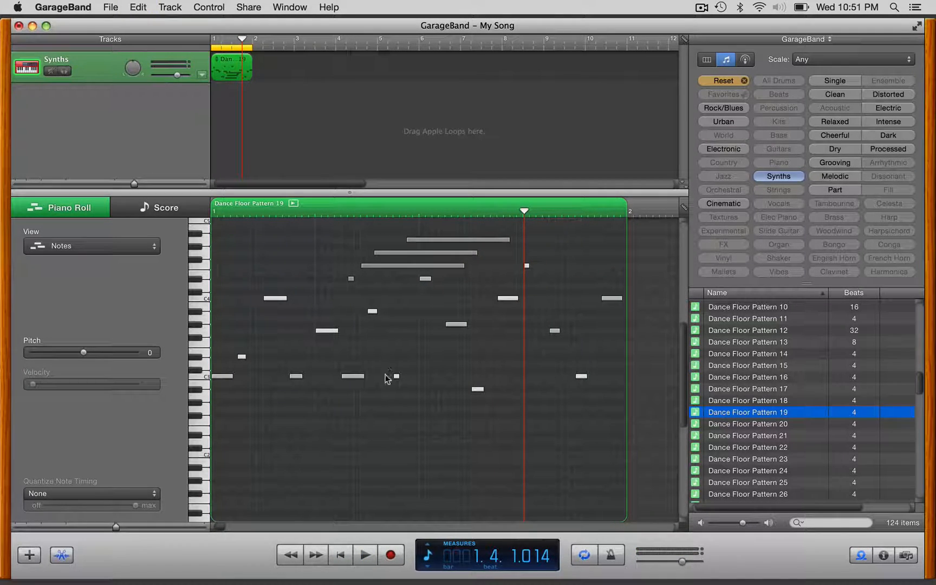
key("super+z")
key("super+z")
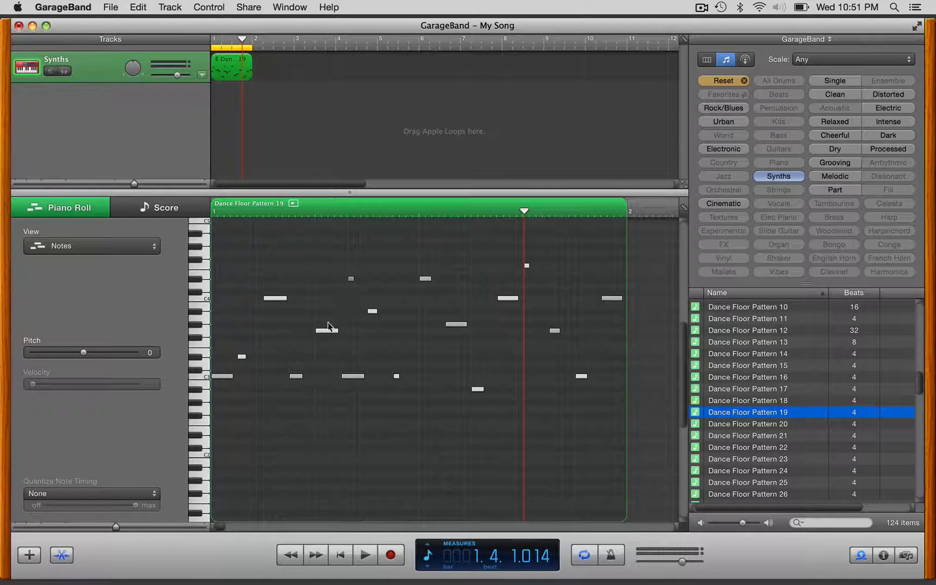
- Nudge the note at beat 2 slightly earlier with Snap to Grid off, and re-enable Snap to Grid
mouse_move(327, 330)
left_mouse_down()
mouse_move(348, 332)
mouse_move(330, 335)
left_mouse_up()
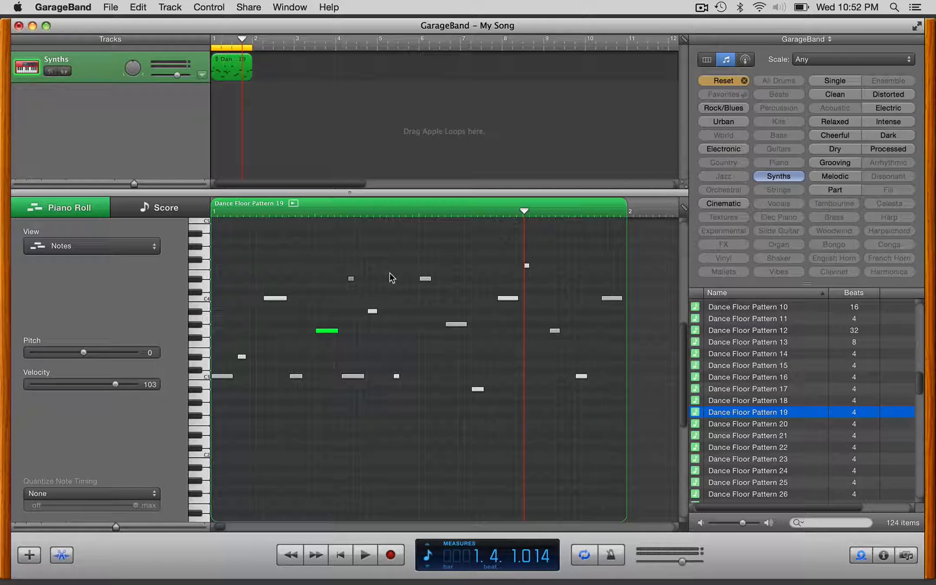
left_click(216, 7)
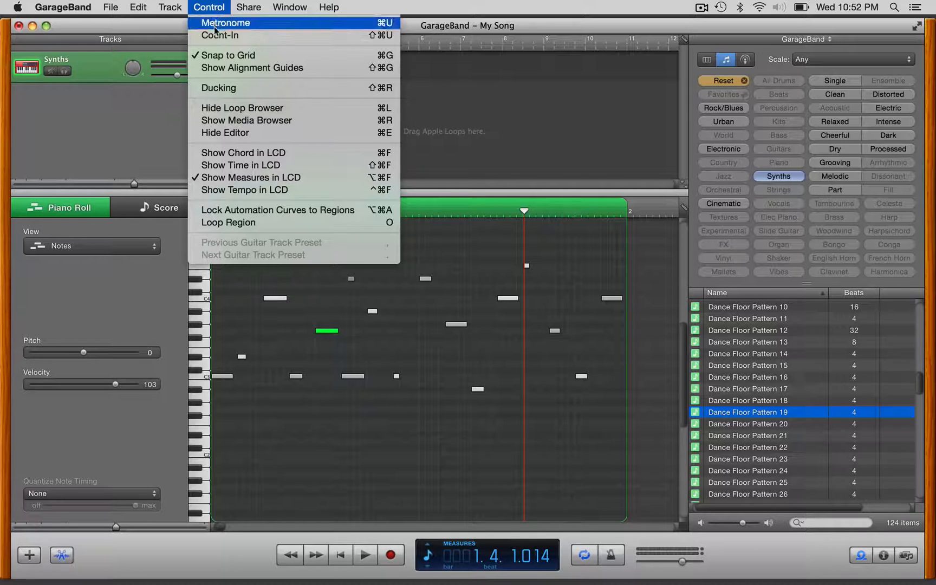
left_click(221, 56)
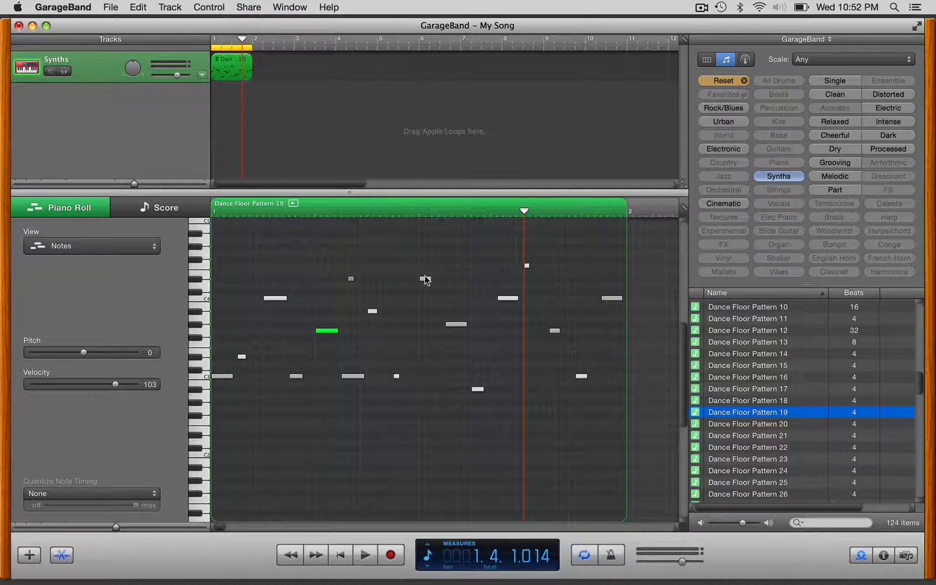
mouse_move(324, 330)
left_mouse_down()
mouse_move(349, 332)
mouse_move(317, 337)
mouse_move(323, 331)
left_mouse_up()
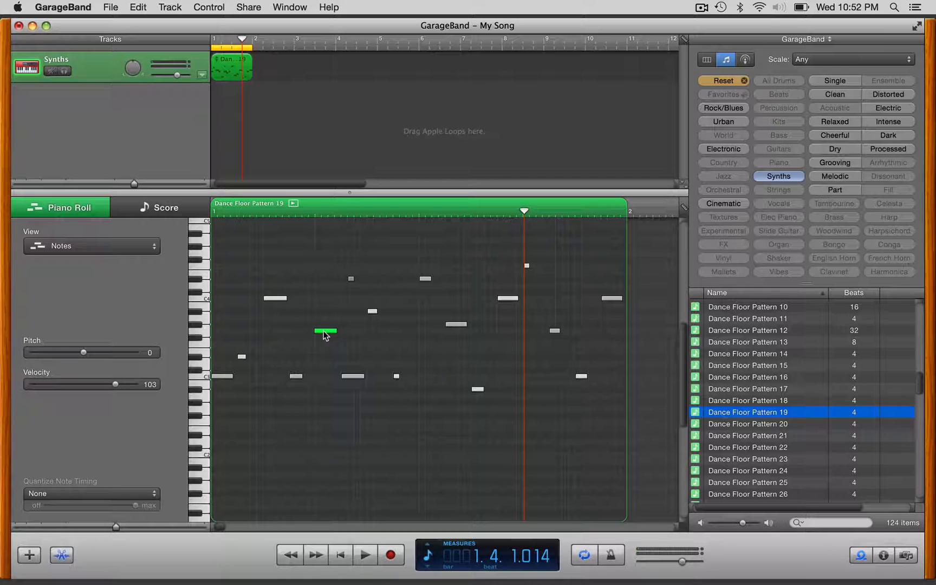
left_click(205, 8)
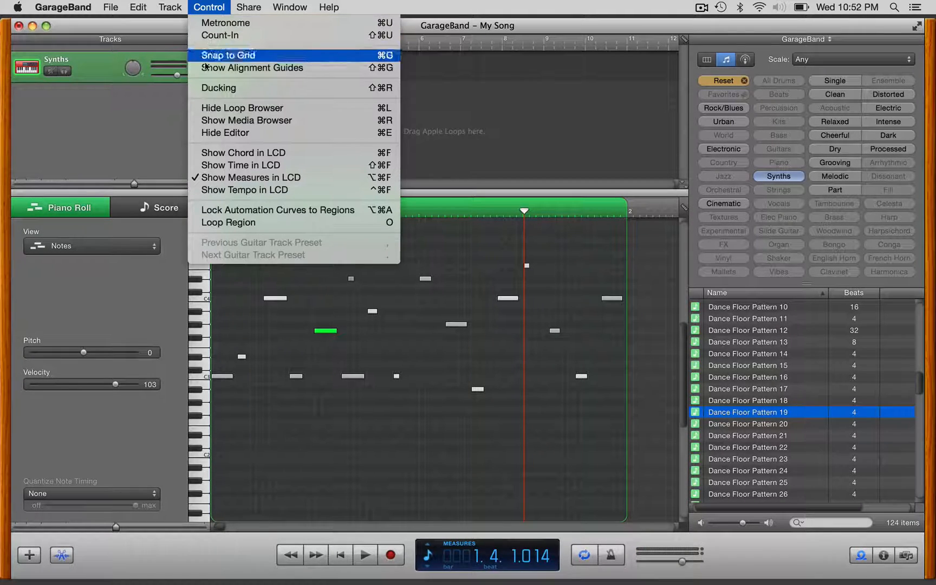
left_click(233, 56)
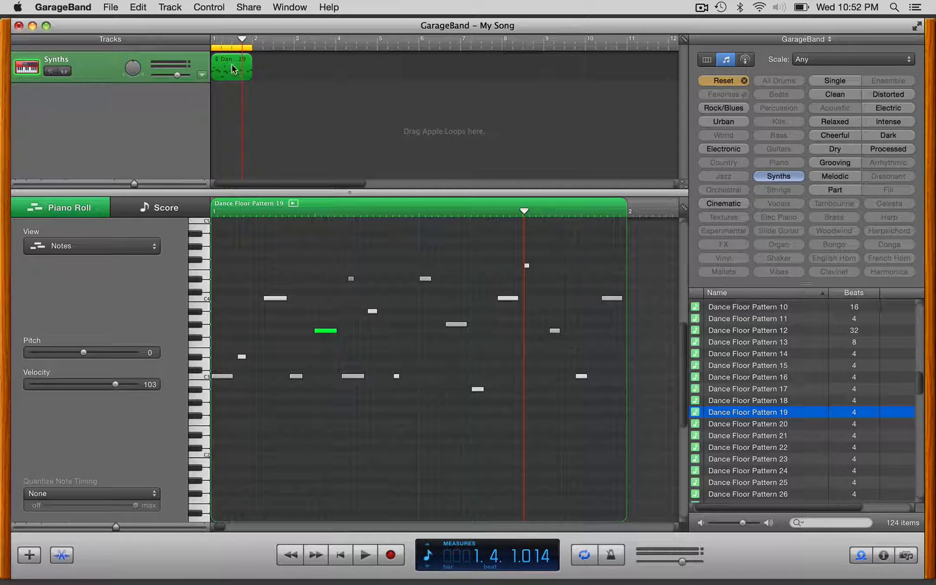
- Copy the edited Dance Floor Pattern 19 region to measure 2 and set the playhead to beat 3 of that measure
left_click_drag(230, 67, 294, 50)
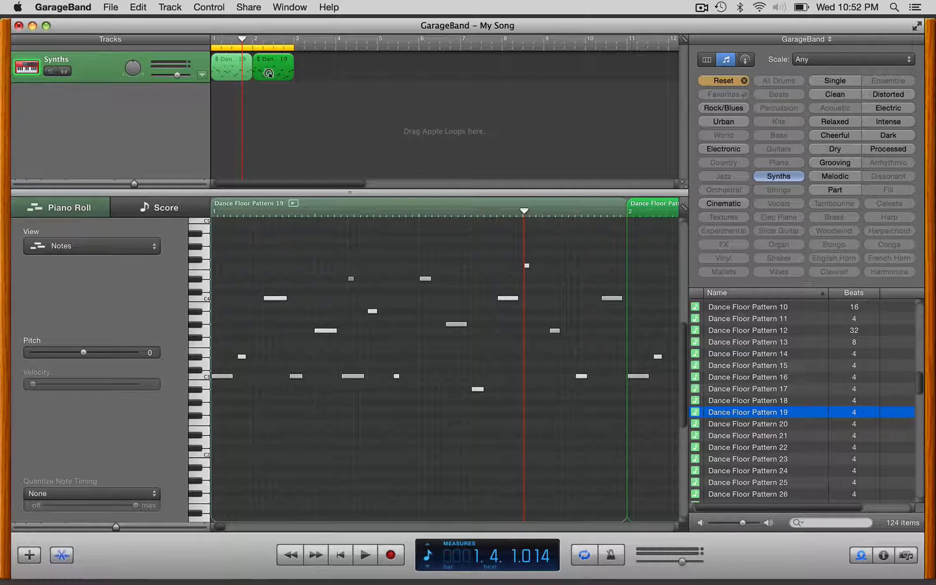
left_click(243, 39)
left_click(273, 38)
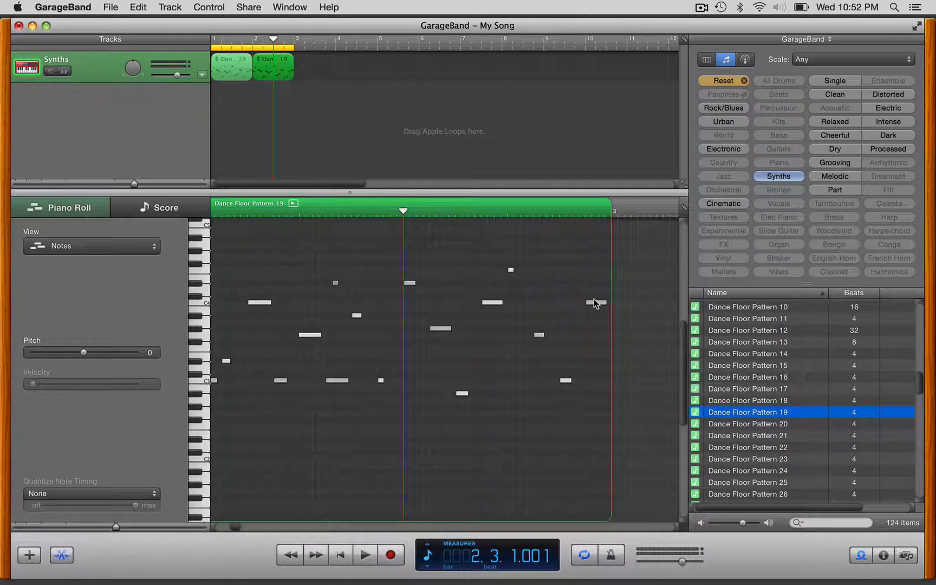
- Lower the copied region's last note by one semitone, raise the C3 note before it by one semitone, and play from the start
left_click_drag(594, 302, 595, 309)
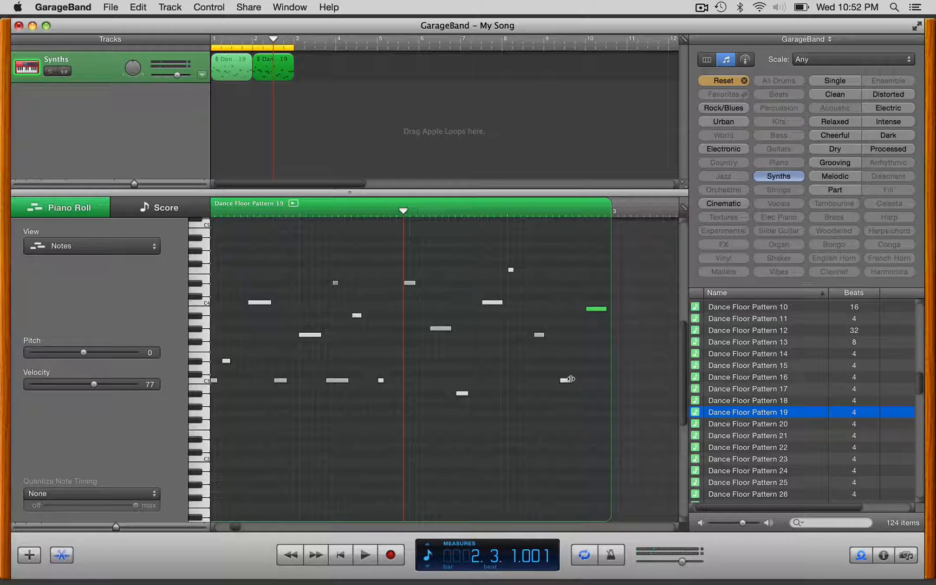
left_click_drag(565, 383, 565, 375)
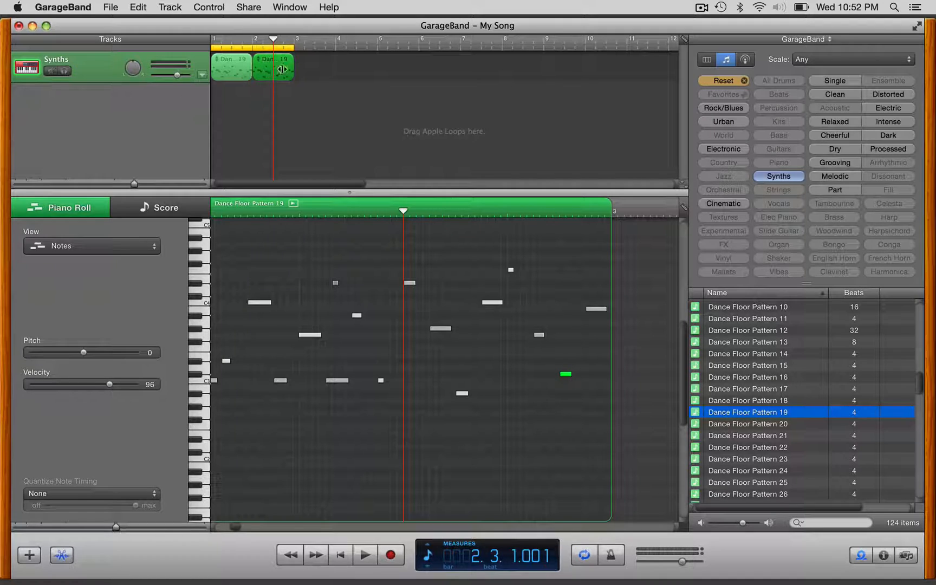
key("Return")
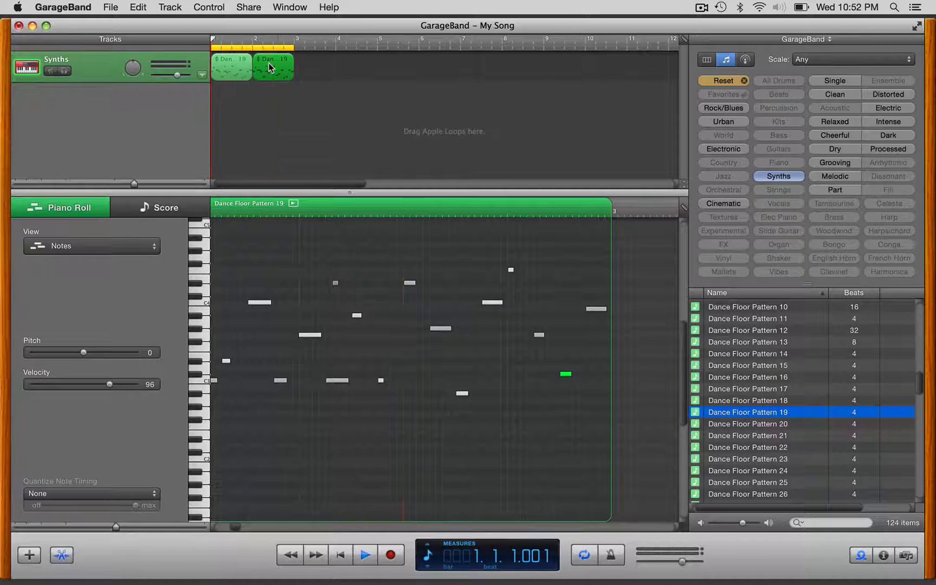
key("space")
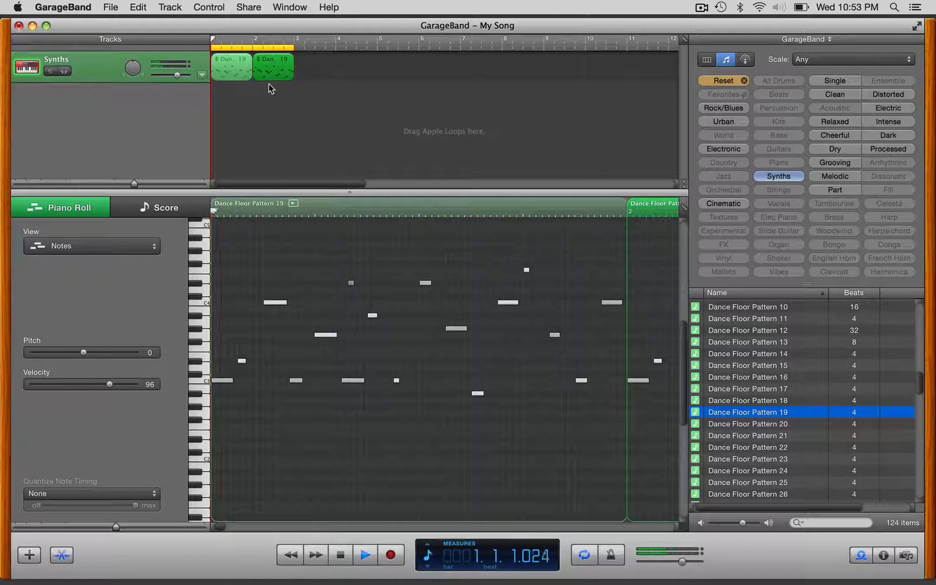
key("space")
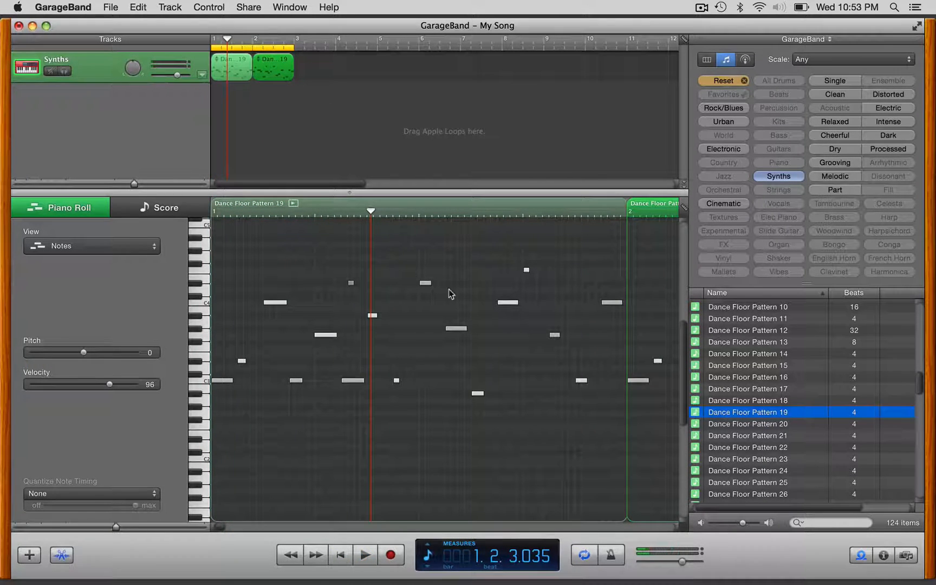
- Raise the pitch of the last note in the measure 2 region and close the note editor
scroll(449, 290, "right", 10)
scroll(329, 380, "right", 10)
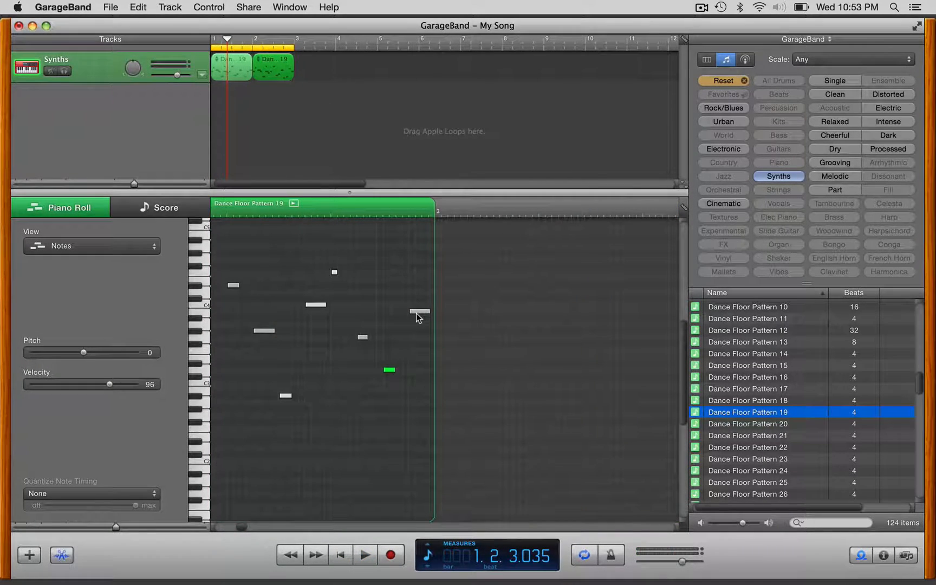
mouse_move(416, 313)
left_mouse_down()
mouse_move(417, 322)
mouse_move(416, 307)
left_mouse_up()
double_click(237, 64)
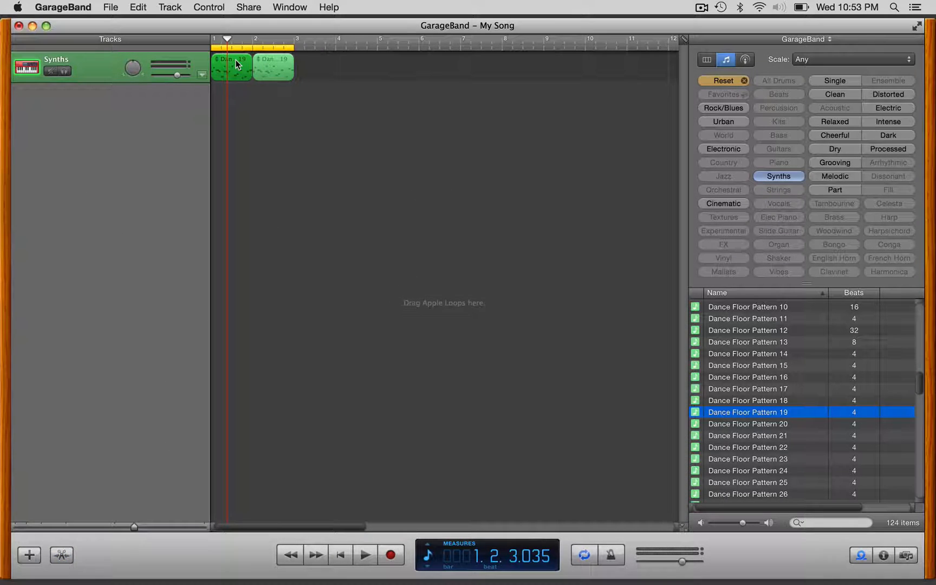
- Change the Synths track's software instrument to the Woodwinds Indian Bansuri Flute, discarding the current instrument's changes, and play the song
left_click(101, 64)
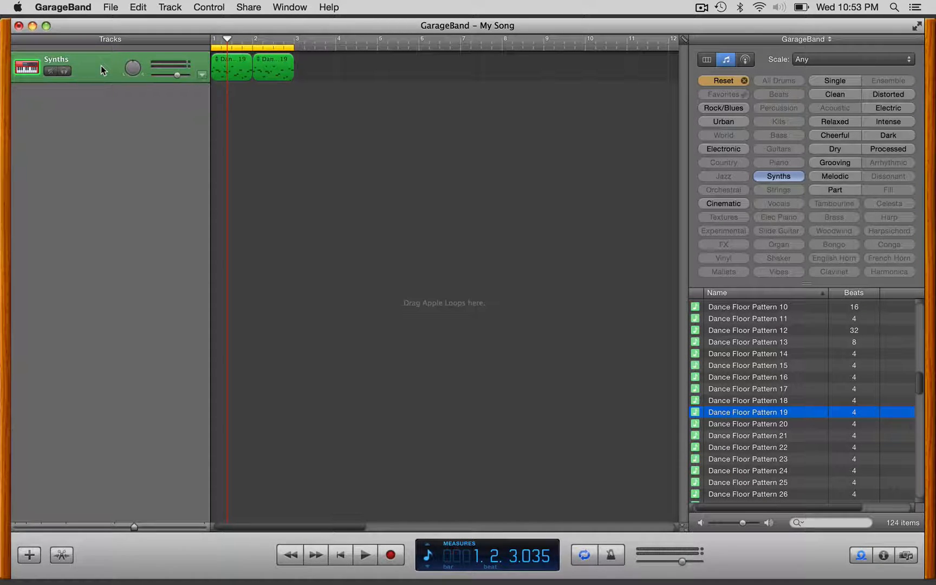
key("super+i")
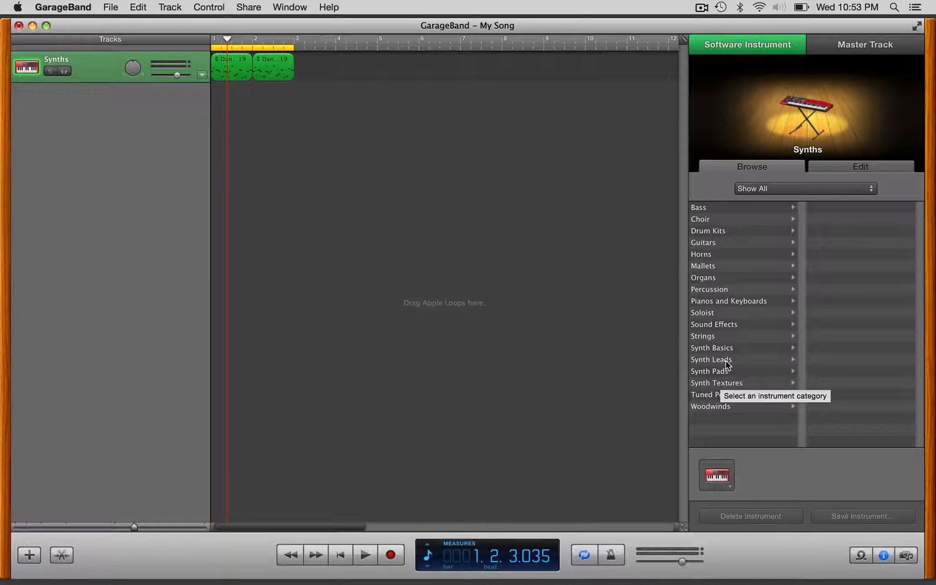
left_click(718, 407)
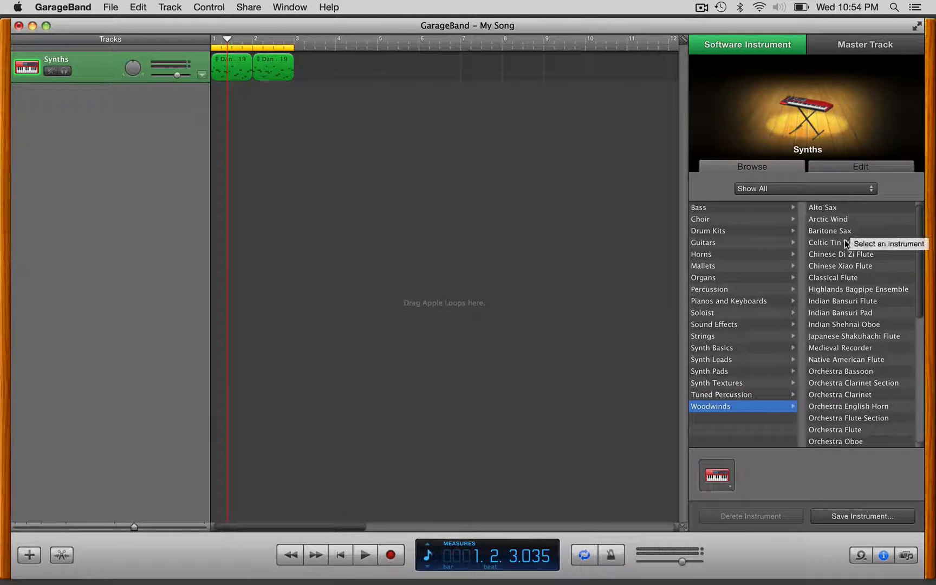
left_click(842, 301)
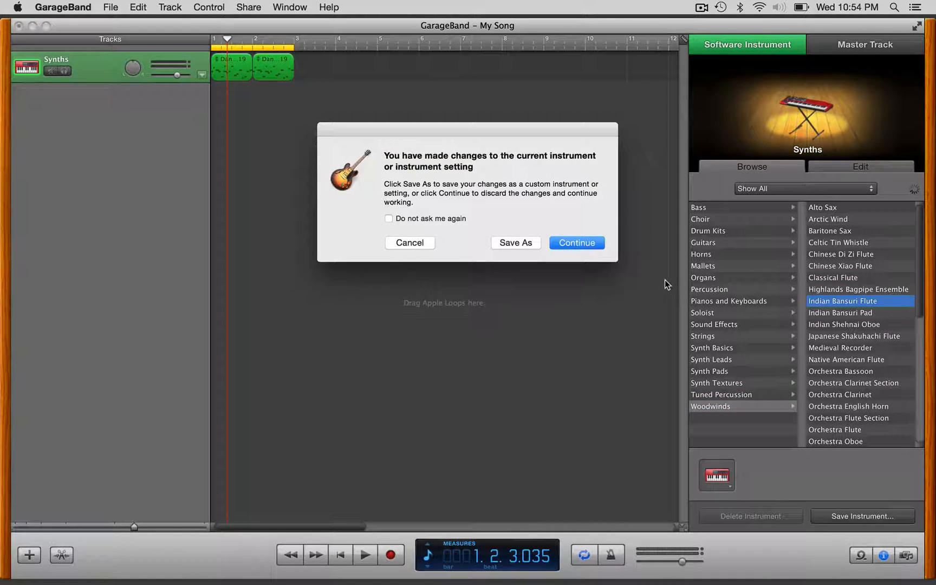
left_click(577, 243)
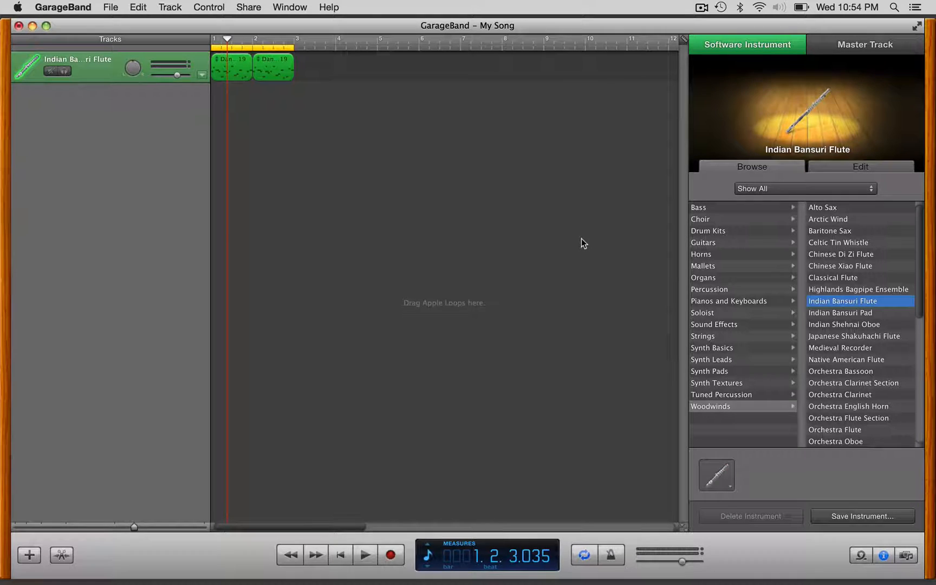
key("space")
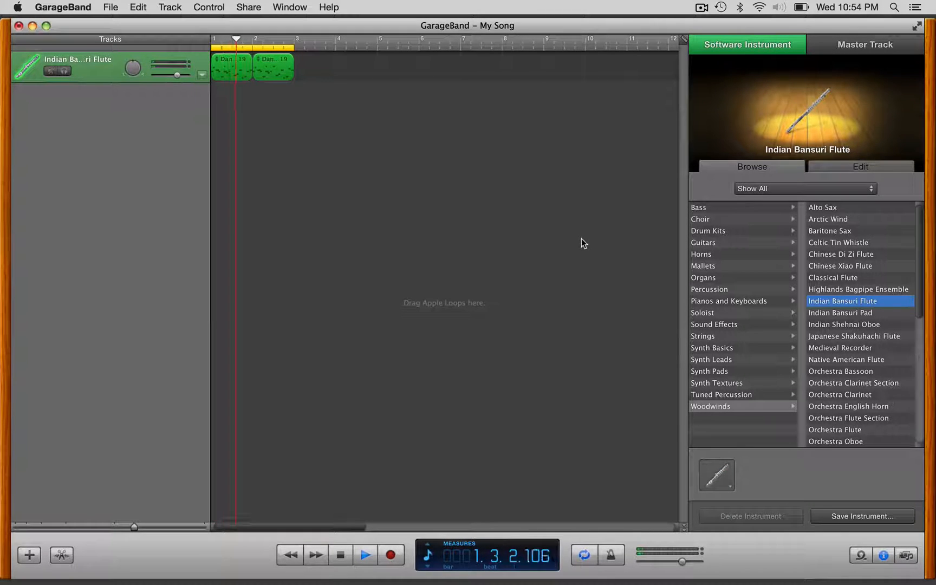
key("space")
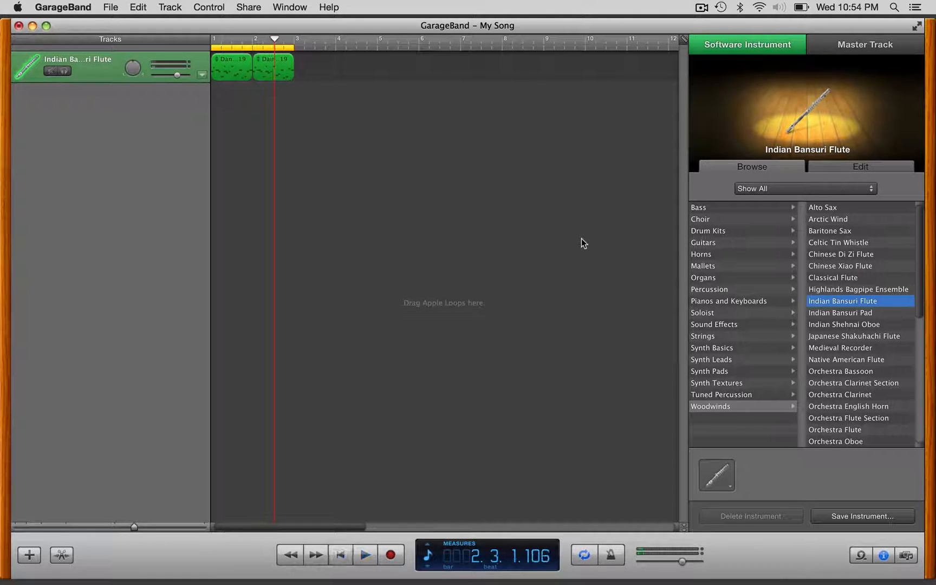
- Try Orchestra Clarinet and Arctic Wind as the track's instrument, playing the song with each
left_click(851, 396)
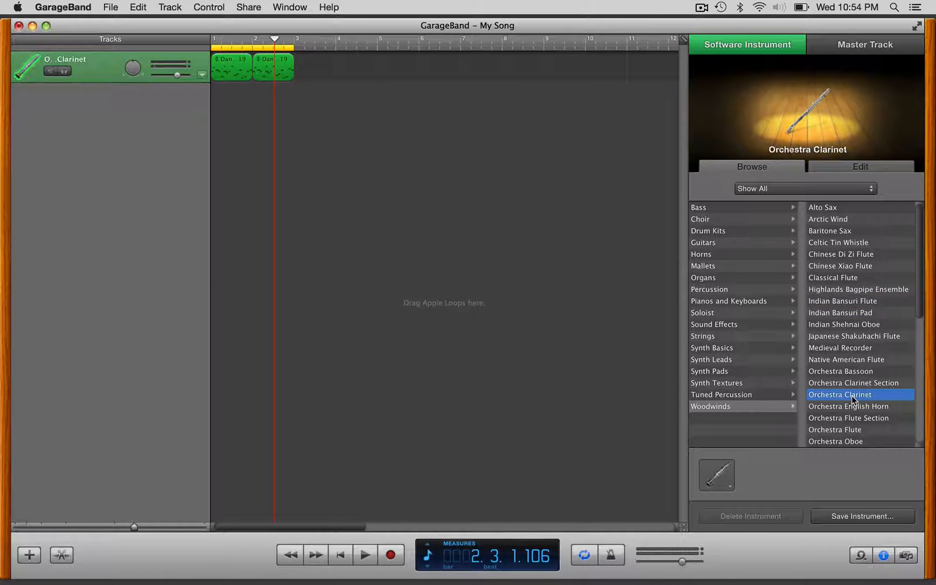
key("space")
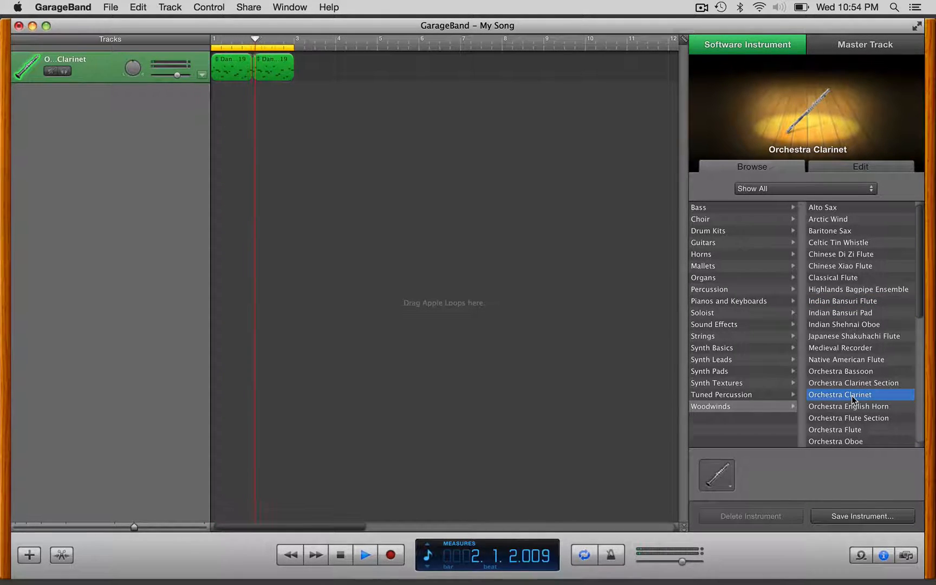
key("space")
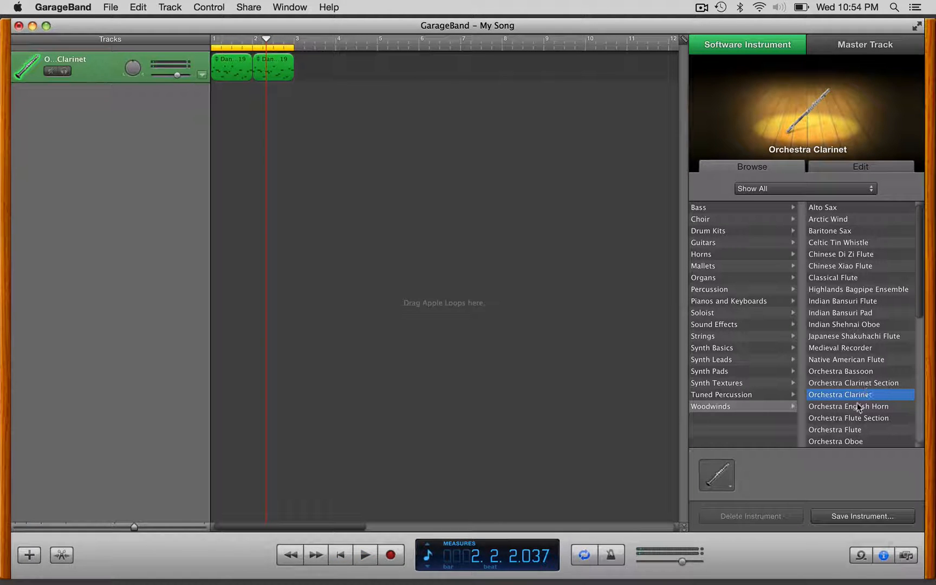
left_click(845, 221)
key("space")
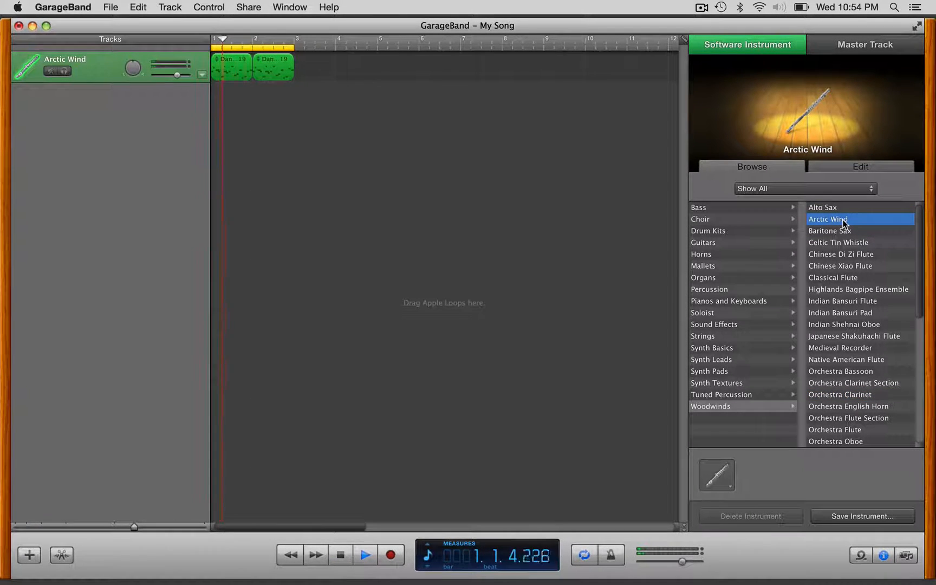
key("space")
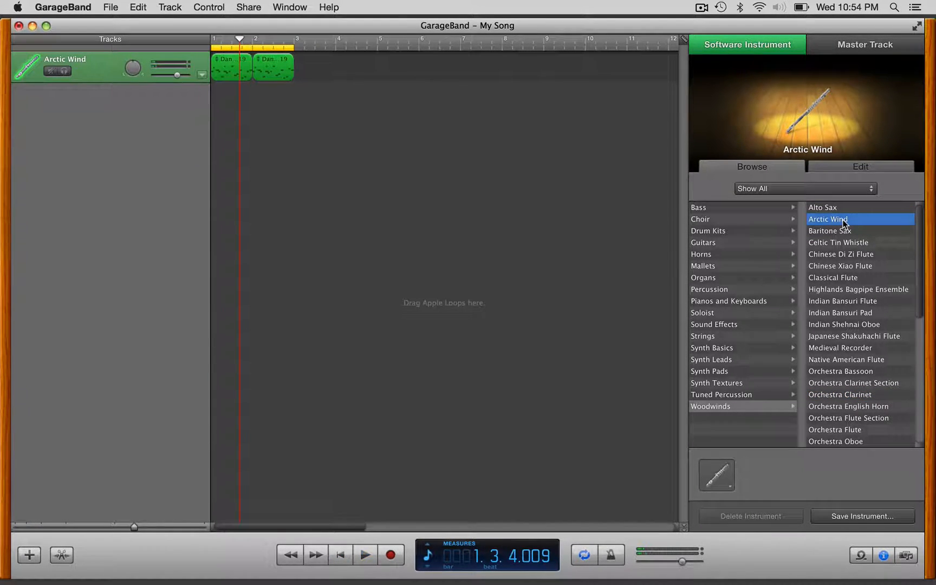
- Change the track's instrument to Irish Fiddle from the Strings category and play the song
left_click(730, 325)
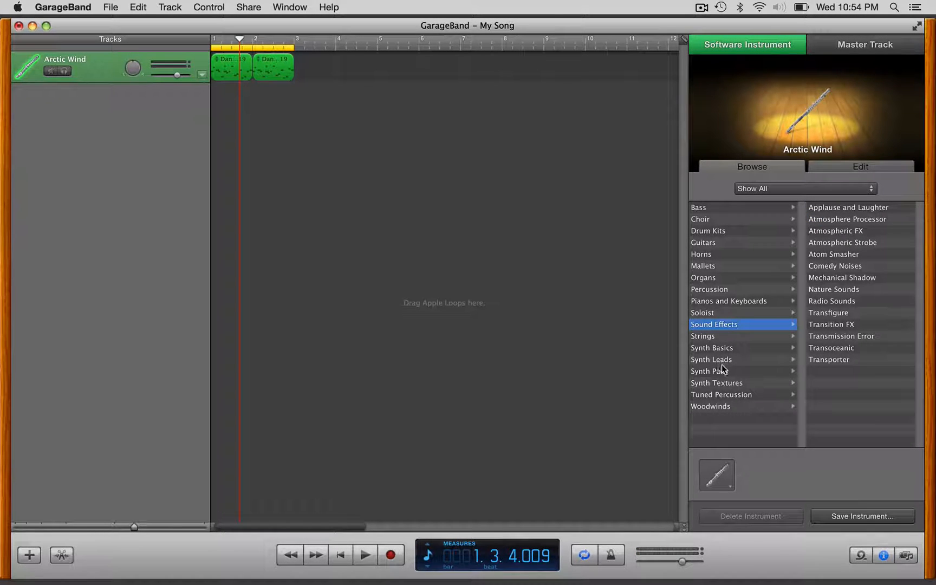
left_click(715, 337)
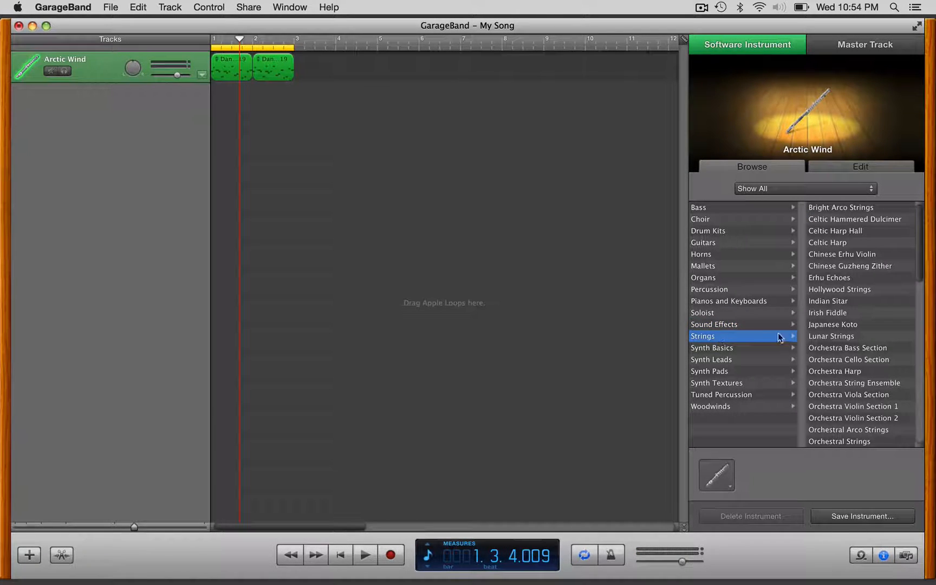
left_click(837, 313)
key("space")
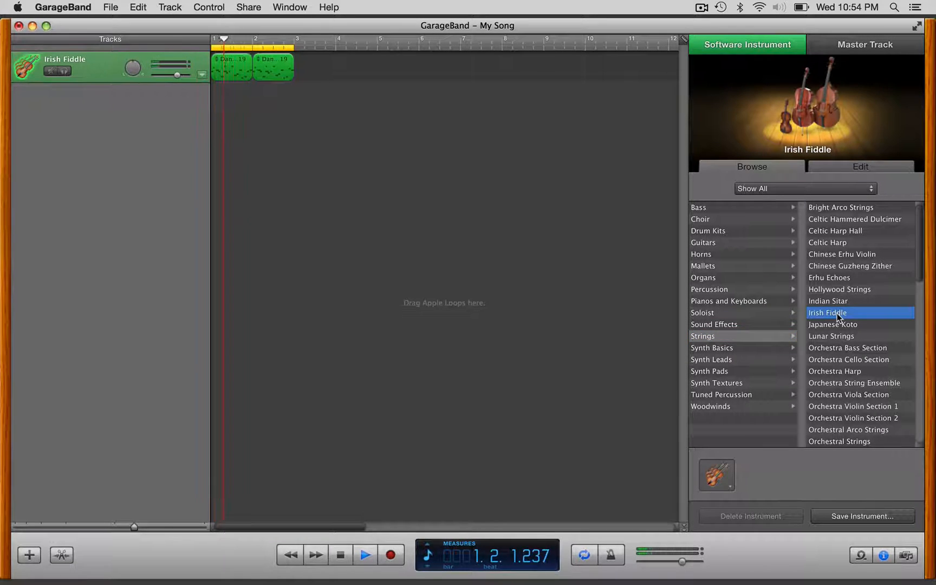
- Stop playback, then try Applause and Laughter from the Sound Effects category as the track's instrument, playing the song with it
key("space")
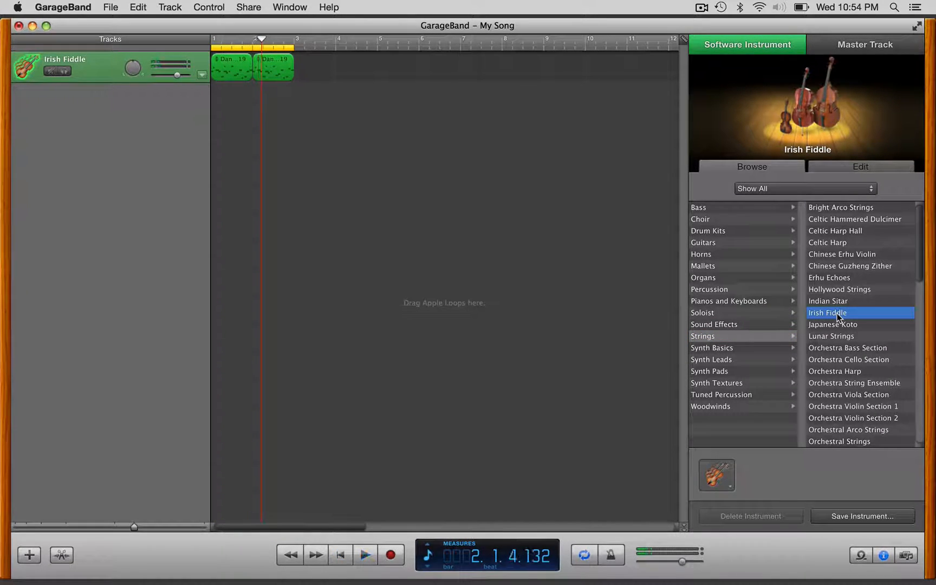
left_click(719, 324)
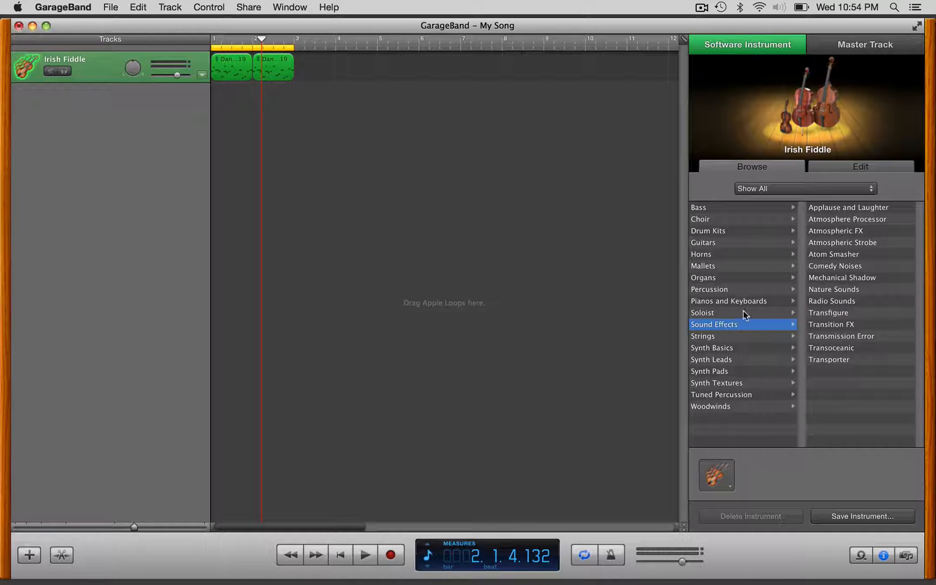
left_click(848, 208)
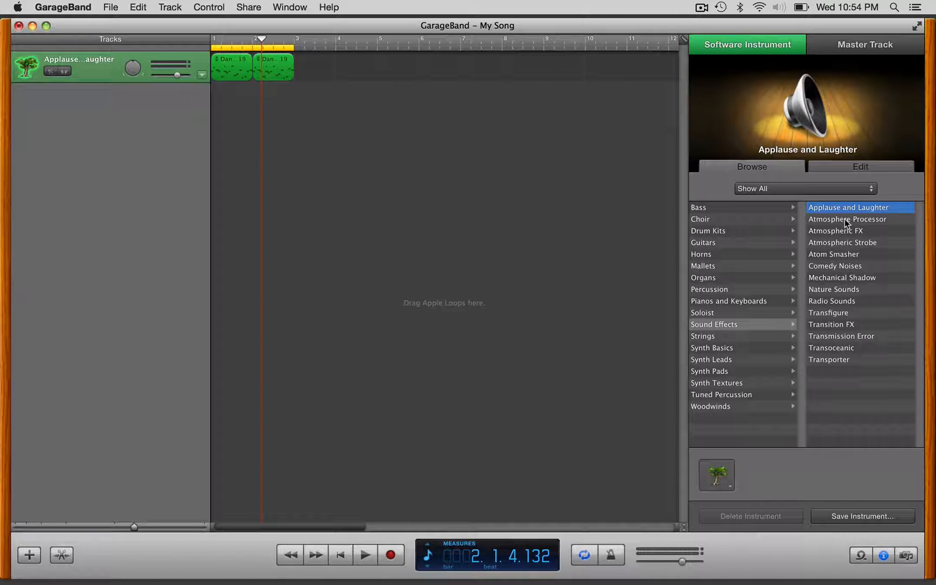
key("space")
key("space")
- Change the track's instrument to Comedy Noises and play the song
left_click(842, 266)
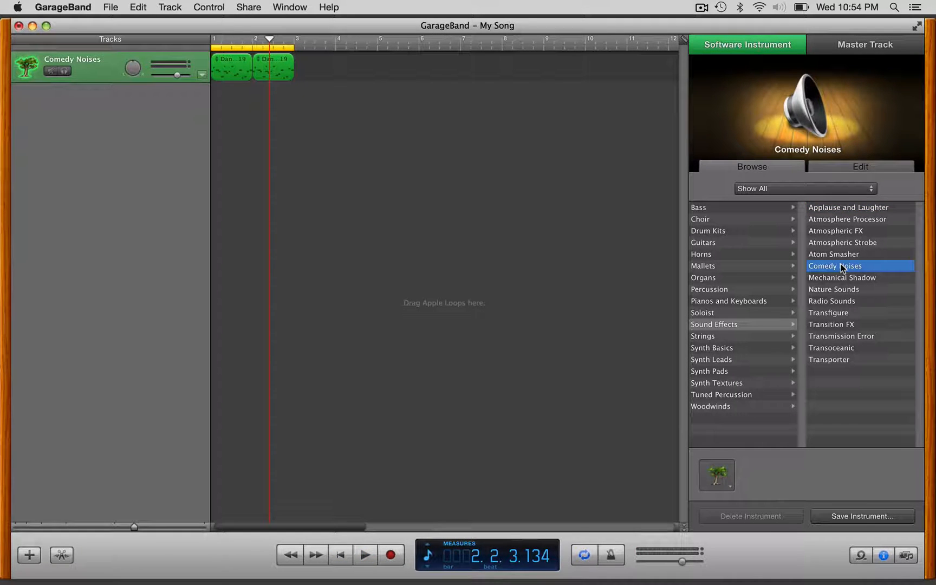
key("space")
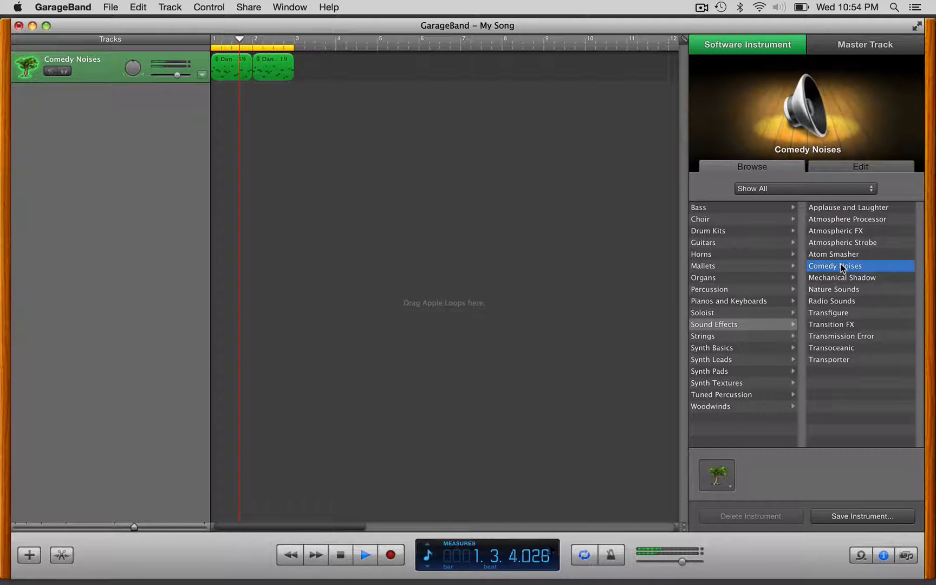
key("space")
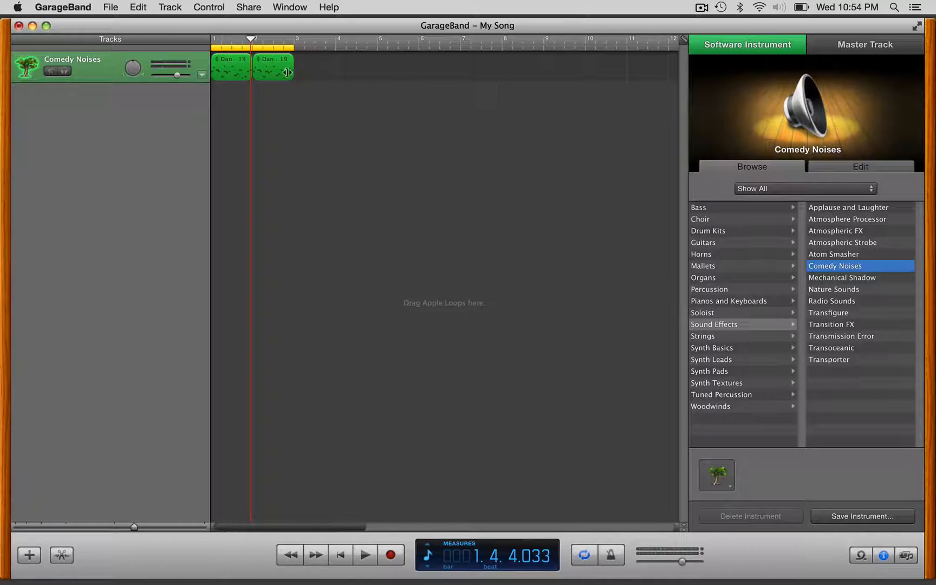
- Open the measure 1 region in the note editor, select all its notes and lengthen them together slightly
key("Delete")
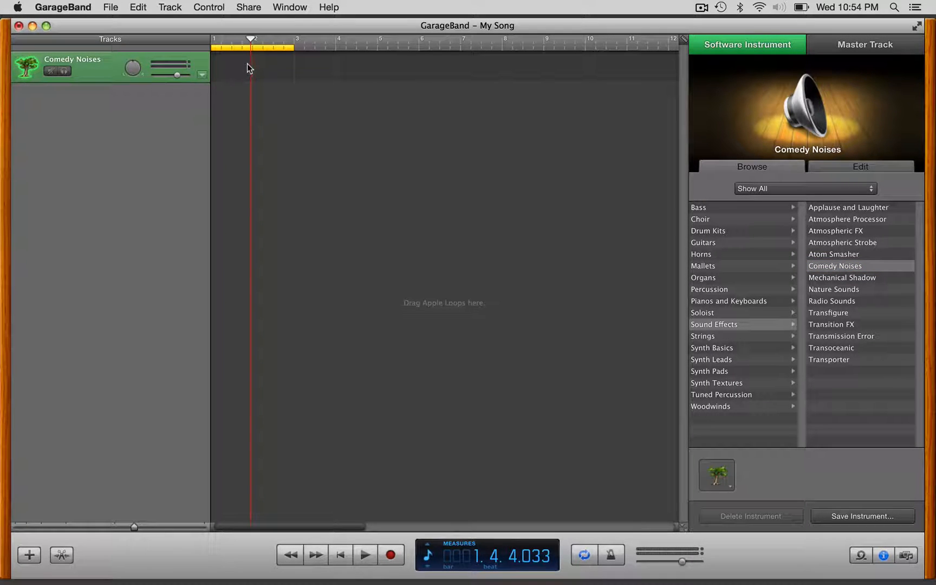
key("super+z")
double_click(222, 65)
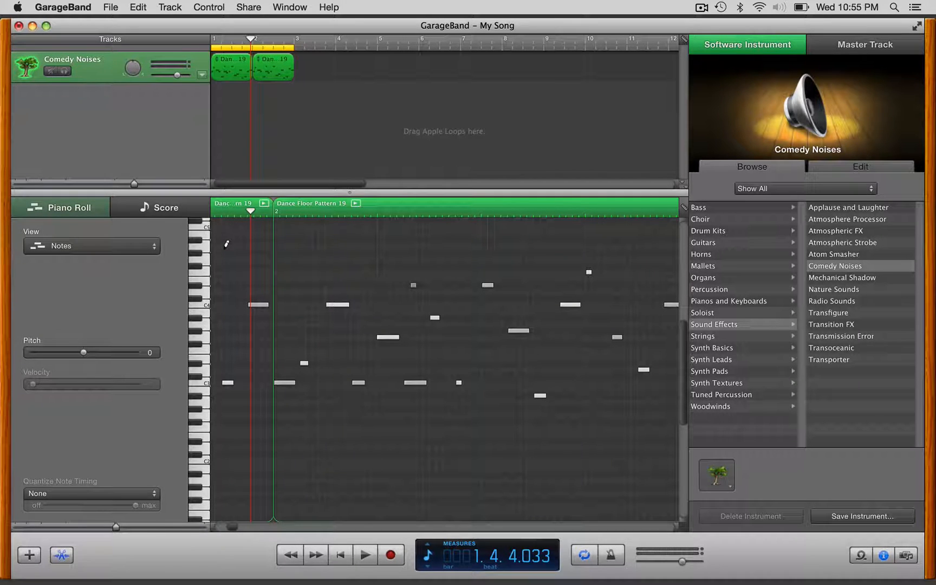
left_click(239, 278)
key("super+a")
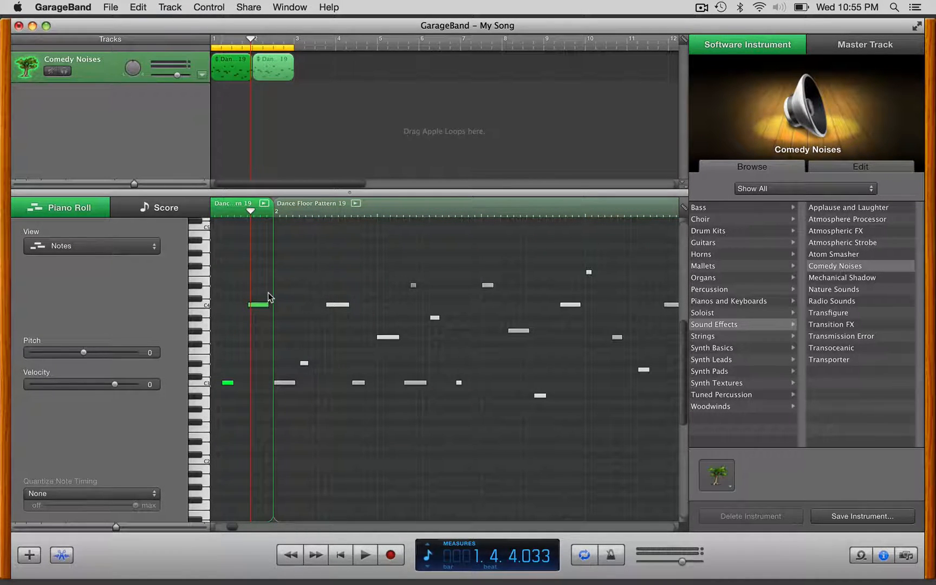
scroll(268, 292, "left", 10)
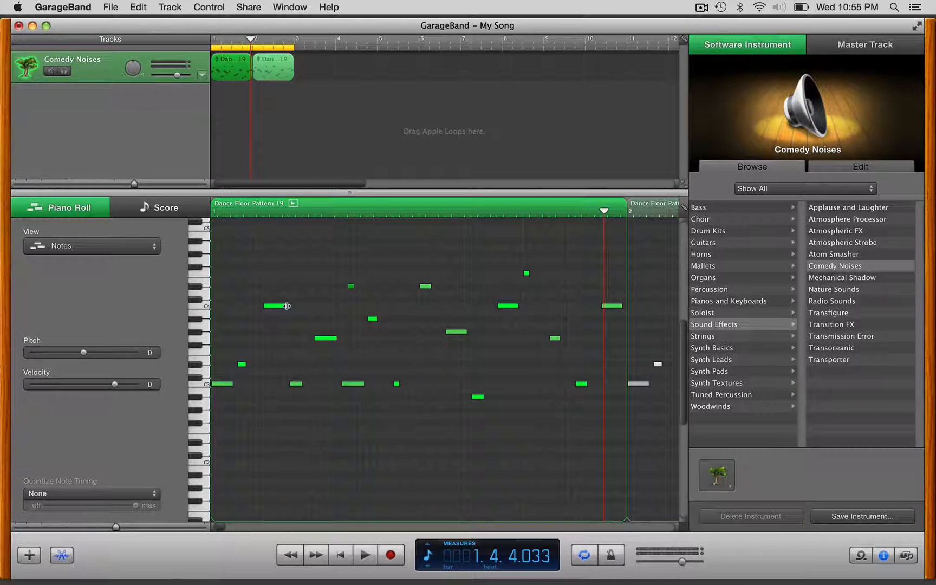
left_click_drag(286, 306, 461, 301)
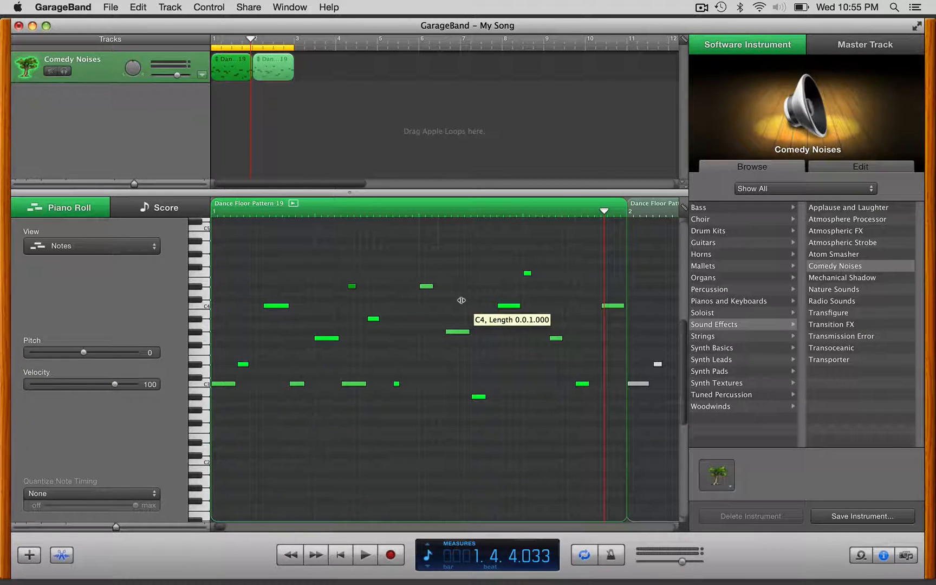
left_click_drag(379, 318, 457, 318)
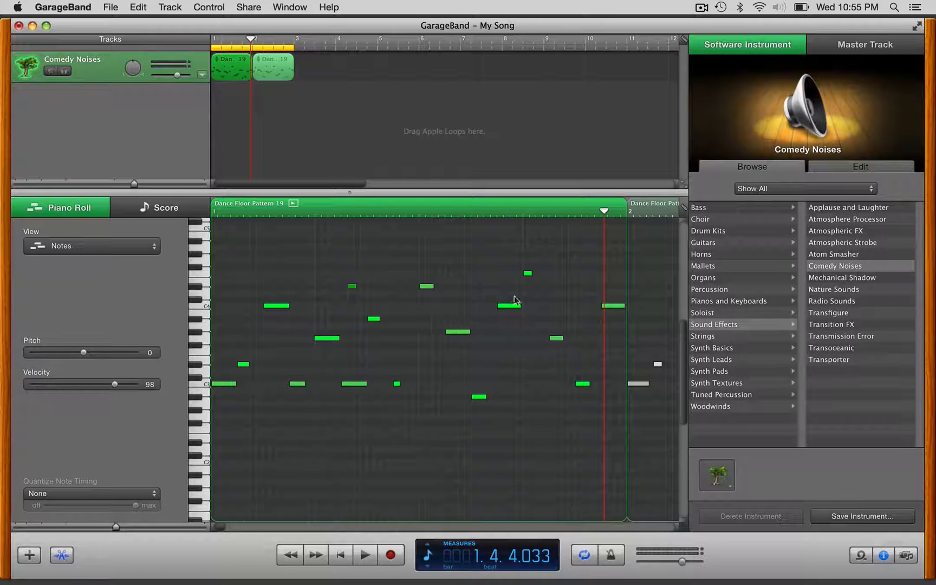
- Delete the notes in the second half of the measure 1 region except the highest early ones, and stretch the remaining notes into long sustained ones
left_click_drag(465, 245, 617, 420)
key("Delete")
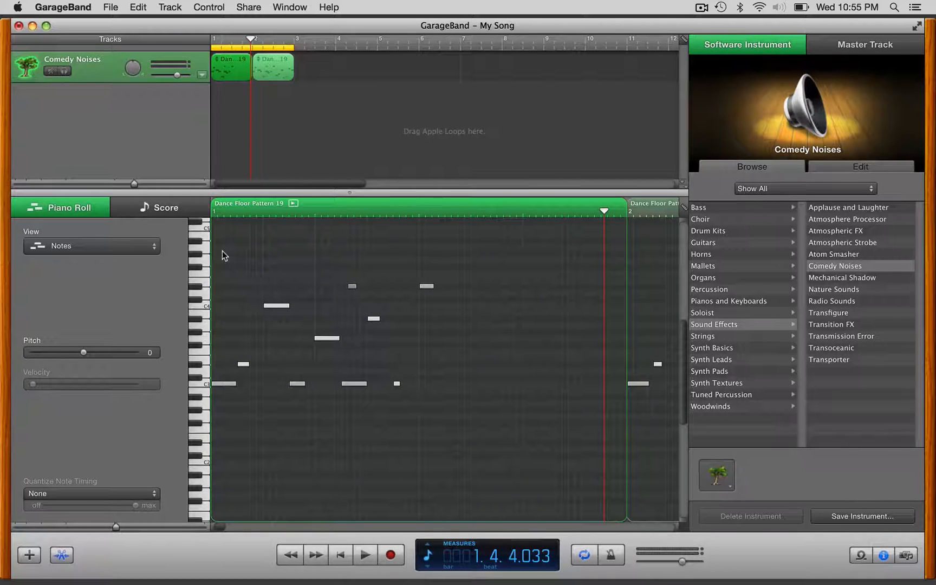
left_click_drag(222, 251, 590, 392)
- Play the song from the beginning and audition several individual Comedy Noises sounds on the note editor's keyboard
key("Return")
key("space")
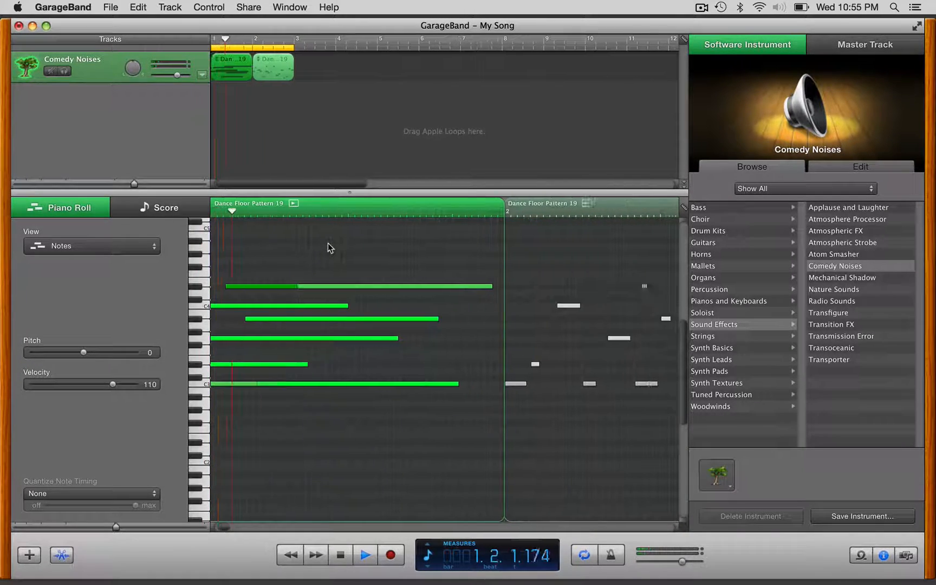
key("space")
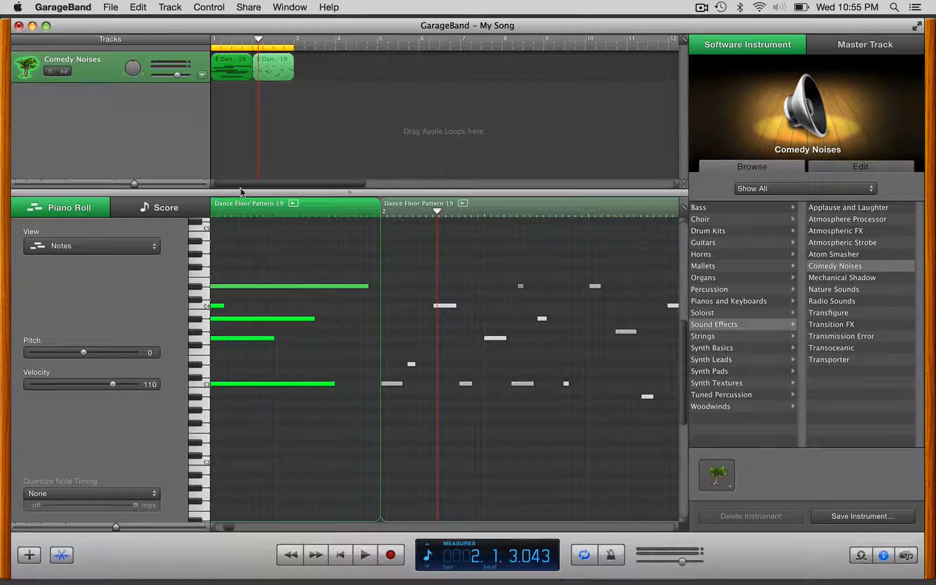
left_click(199, 338)
left_click(199, 397)
left_click(199, 421)
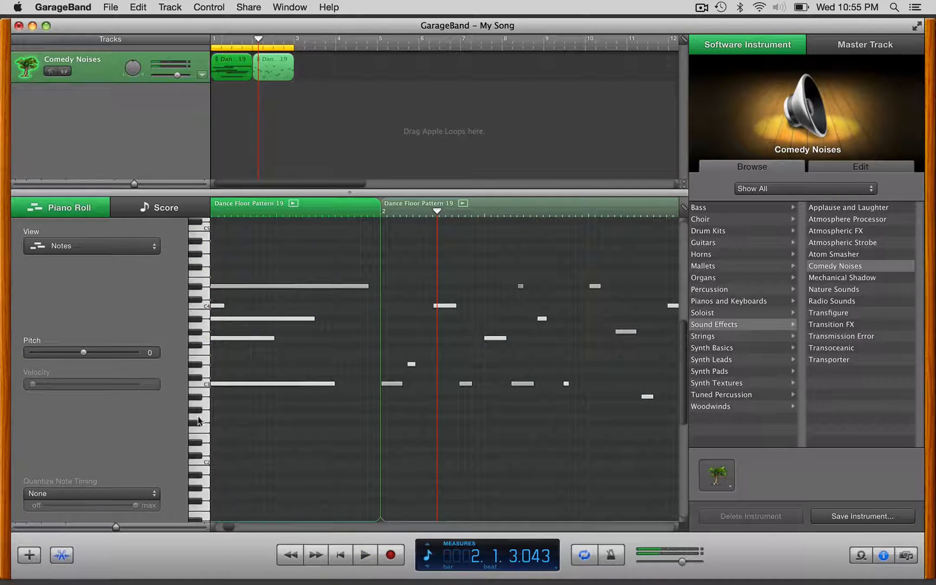